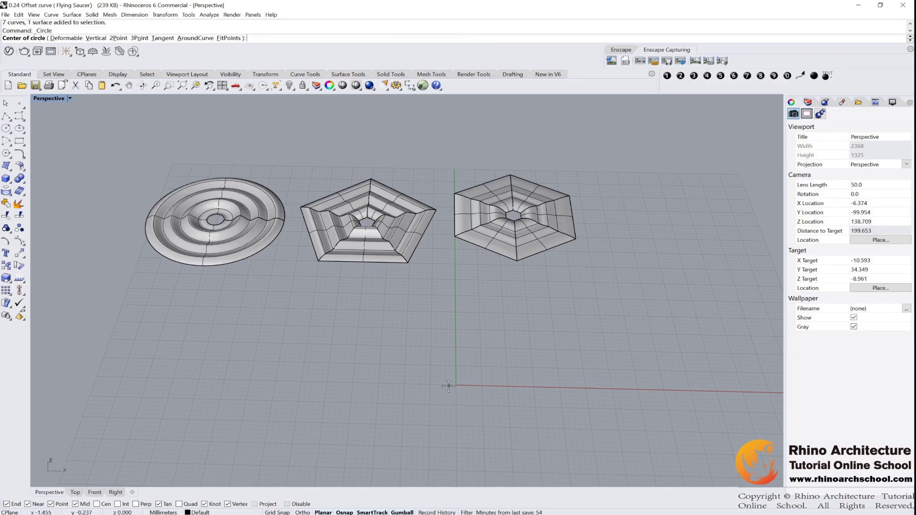
Step: Draw a circle centred at 0,0,0 with a radius of 2.5 mm
type("0,0,0")
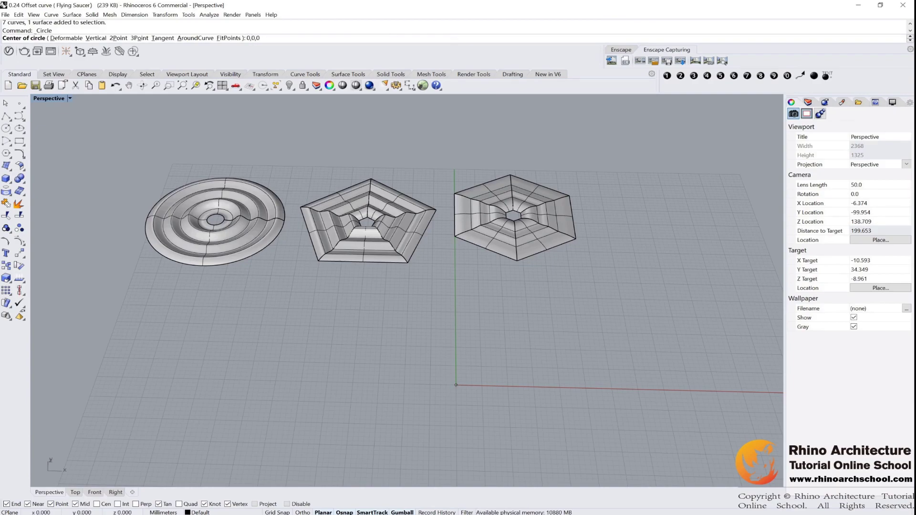
key("Return")
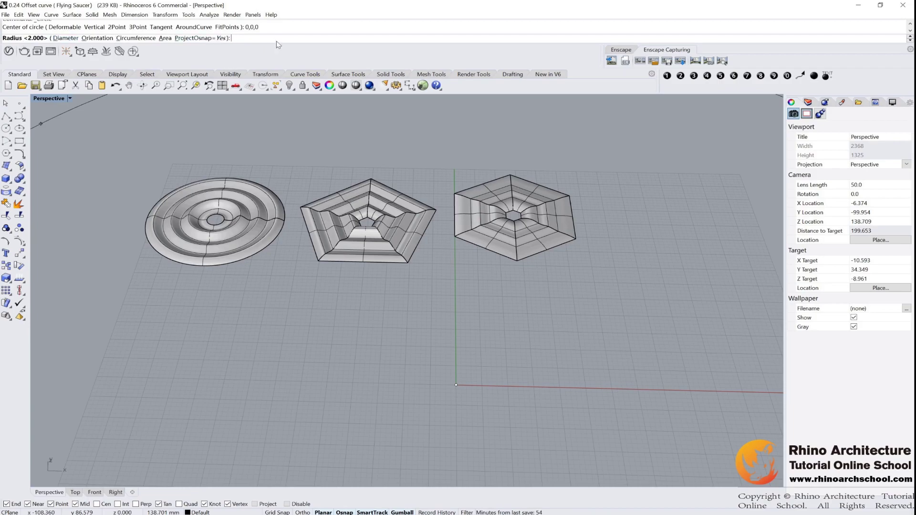
type("2.5")
key("Return")
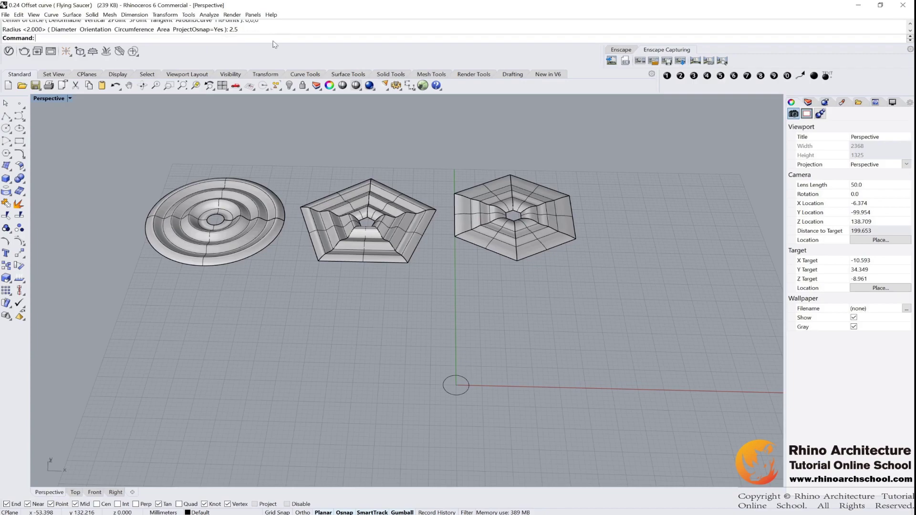
Step: Offset the circle outward by 2 mm with sharp corners, keeping the floating curve tools open
scroll(471, 391, "up", 2)
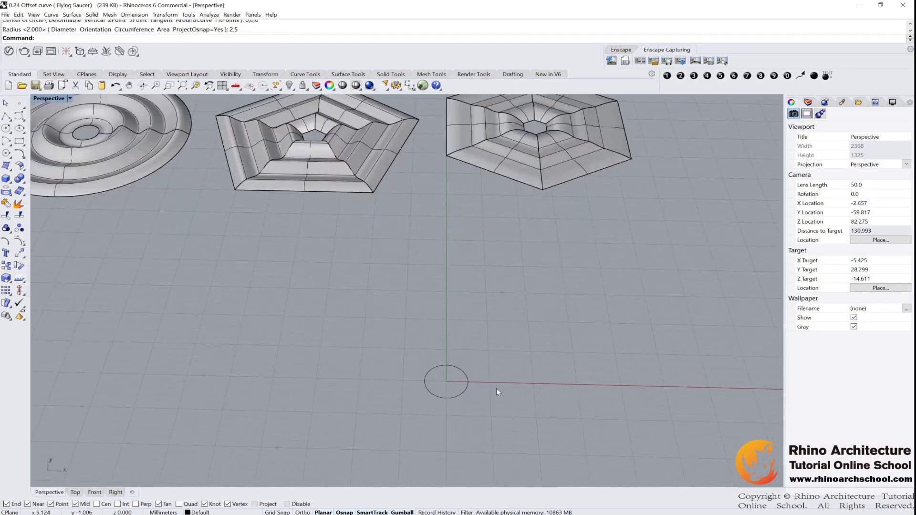
scroll(484, 323, "up", 2)
left_click(421, 324)
right_click_drag(490, 325, 485, 295)
key("Escape")
scroll(468, 319, "up", 2)
left_click_drag(494, 280, 445, 316)
left_click(20, 154)
left_click_drag(40, 152, 59, 156)
left_click(19, 154)
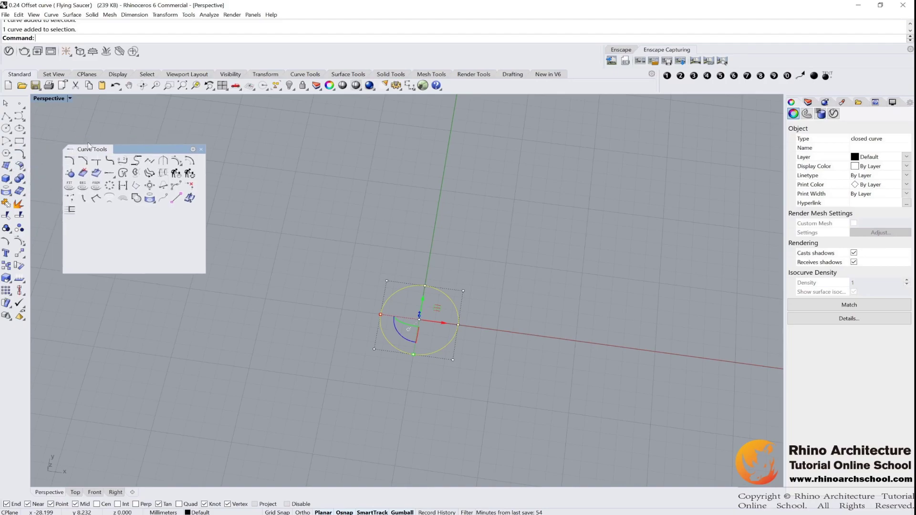
left_click(190, 161)
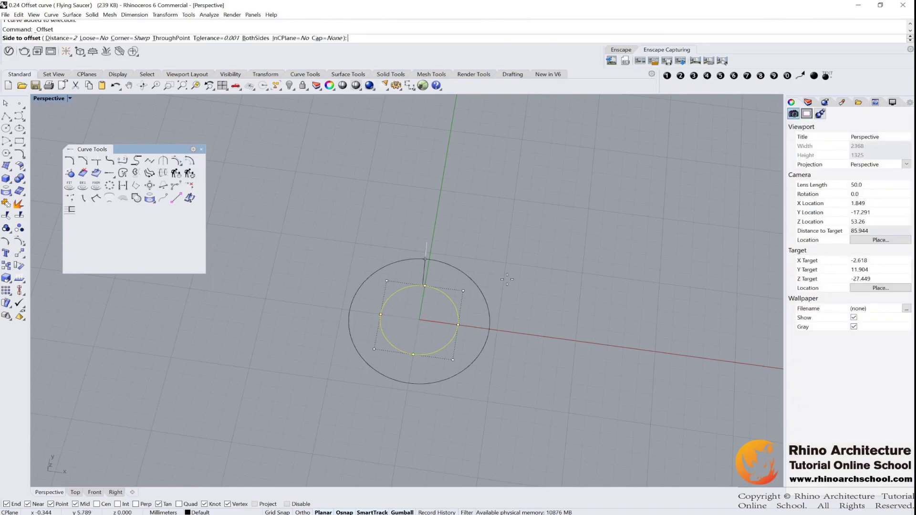
left_click(64, 38)
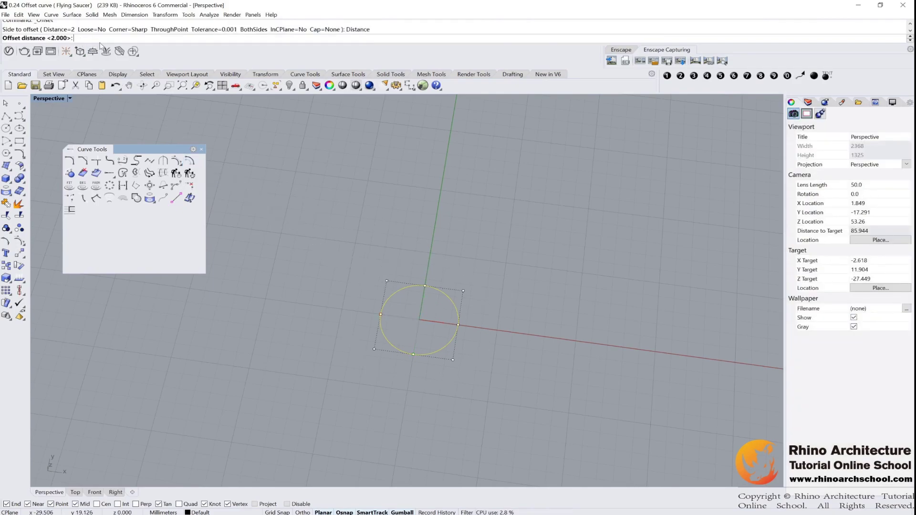
type("2")
key("Return")
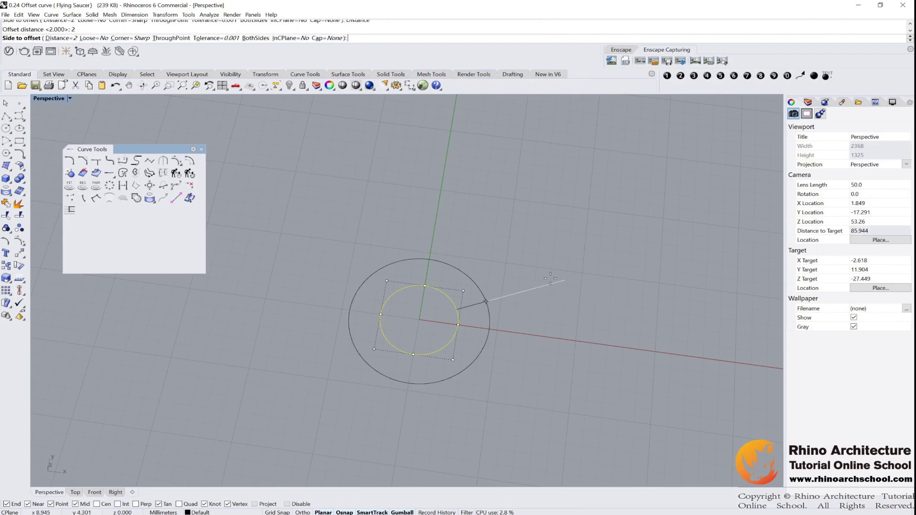
left_click(524, 277)
right_click_drag(543, 320, 505, 278)
left_click(504, 290)
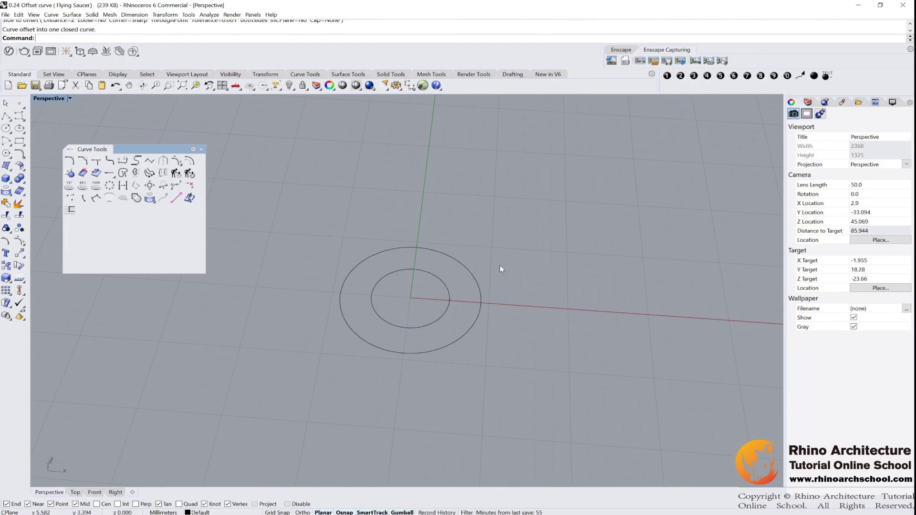
Step: Offset the outermost circle outward by 2 mm twice, making four concentric circles
key("Return")
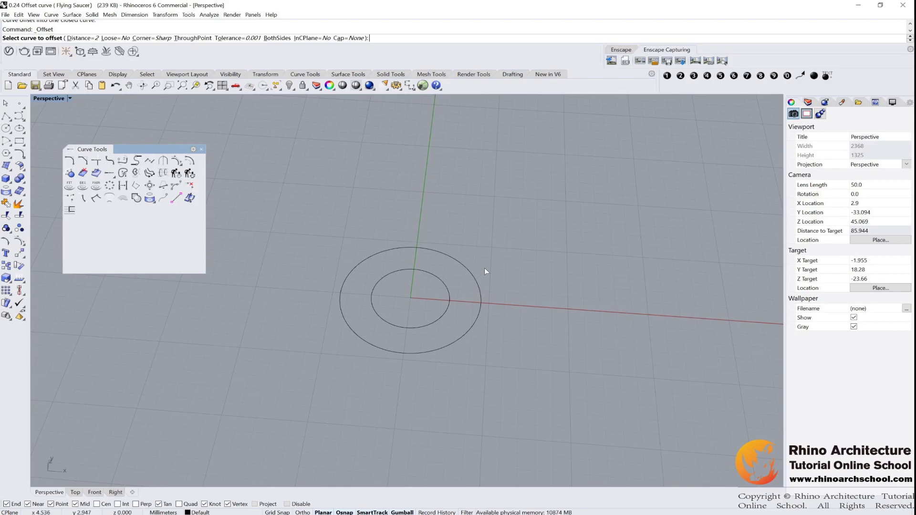
left_click(477, 288)
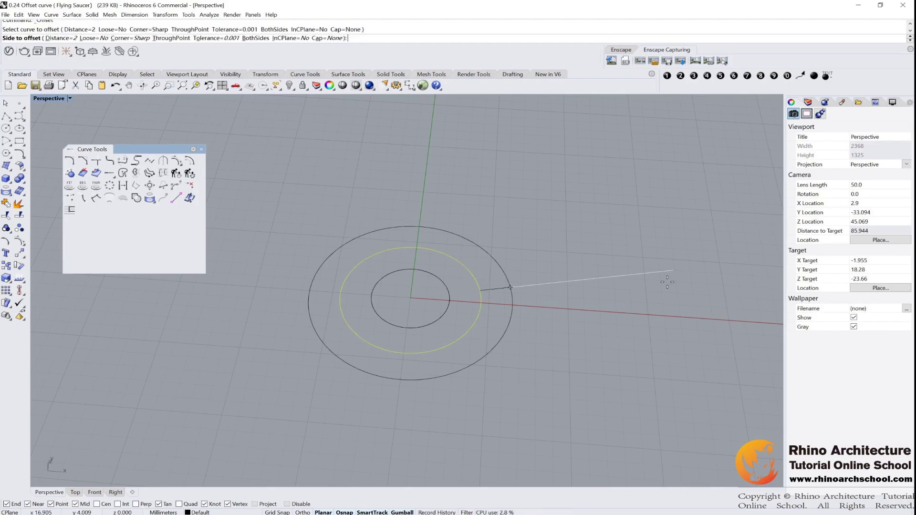
left_click(621, 294)
right_click(541, 268)
left_click_drag(541, 269, 499, 314)
left_click(579, 284)
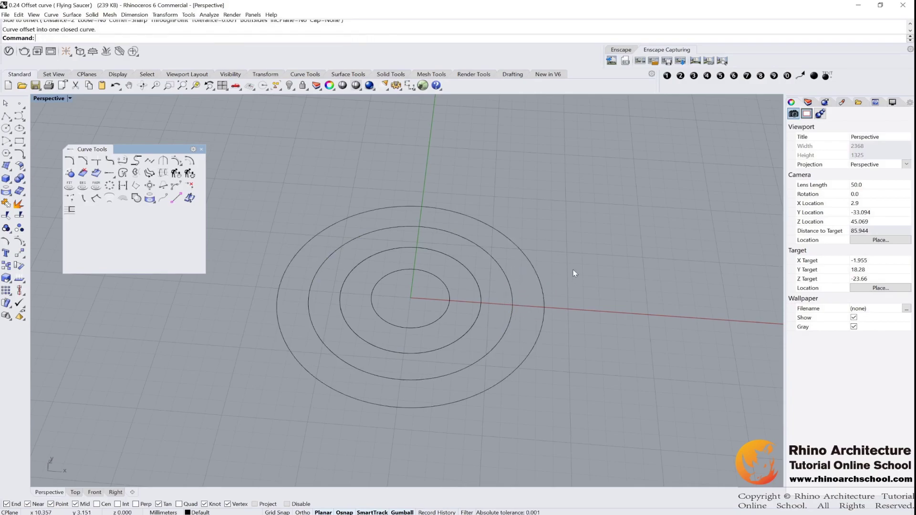
Step: Continue offsetting each new outermost circle outward by 2 mm until there are seven concentric circles
left_click(532, 293)
right_click(561, 277)
left_click(592, 277)
left_click_drag(591, 277, 567, 294)
right_click(596, 291)
left_click(622, 281)
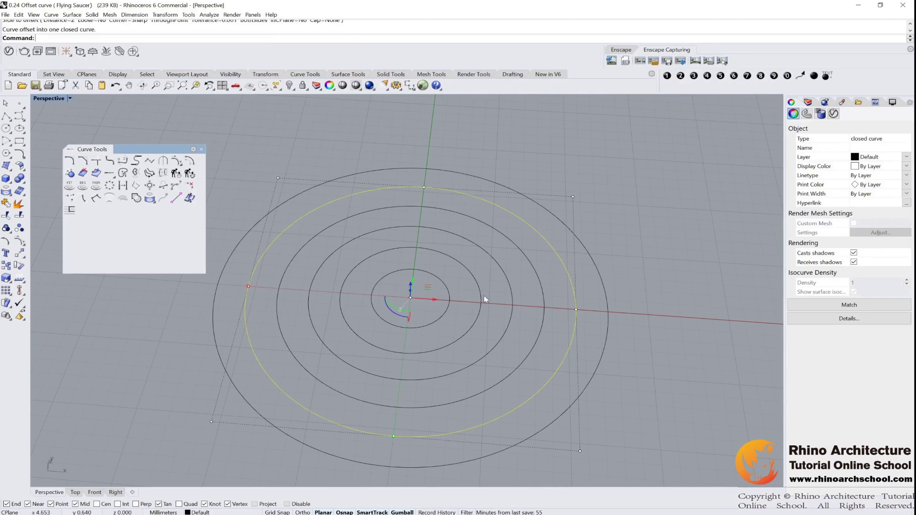
right_click(614, 284)
left_click(646, 279)
key("Escape")
Step: Raise the second-outermost circle slightly along the Z axis
scroll(643, 265, "down", 6)
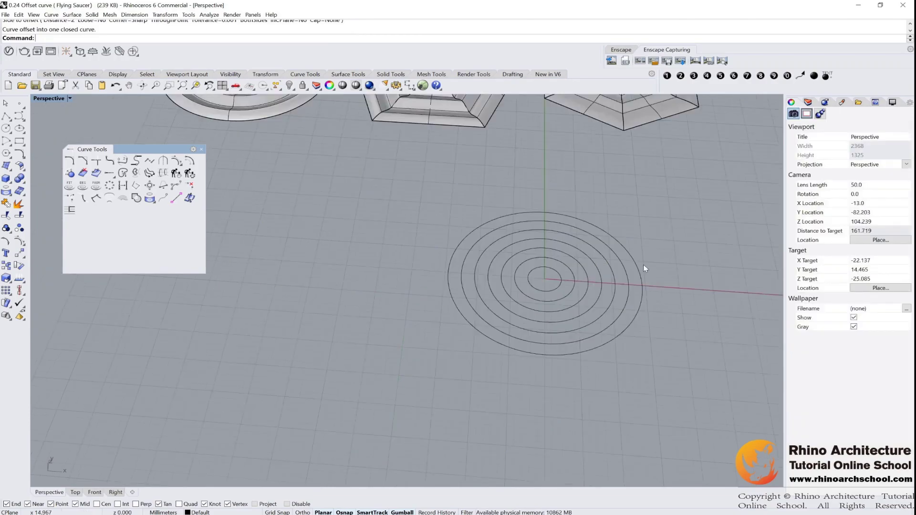
right_click_drag(648, 251, 539, 292)
left_click(486, 313)
right_click_drag(487, 313, 485, 285)
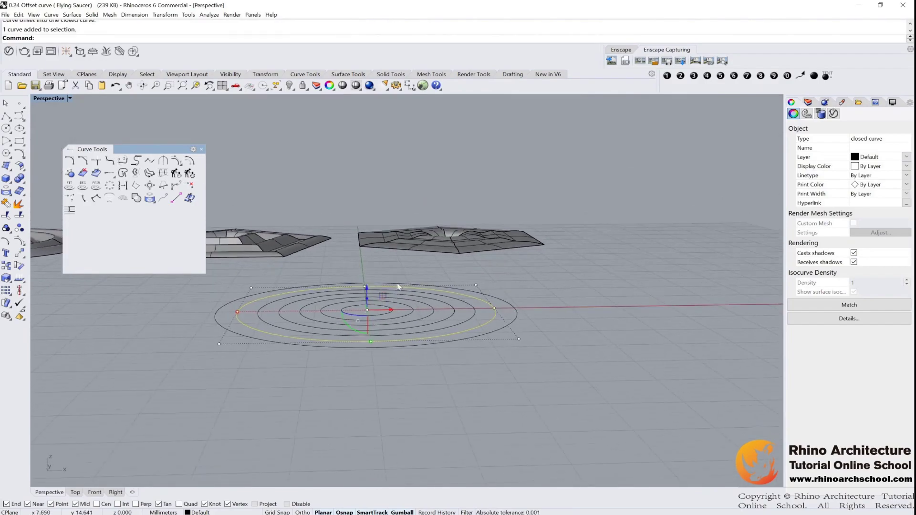
scroll(374, 287, "up", 2)
left_click(371, 289)
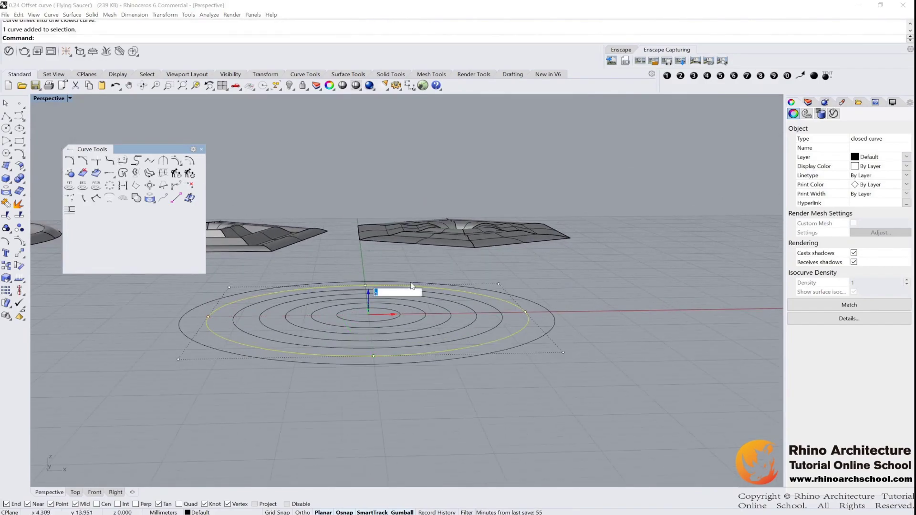
key("Return")
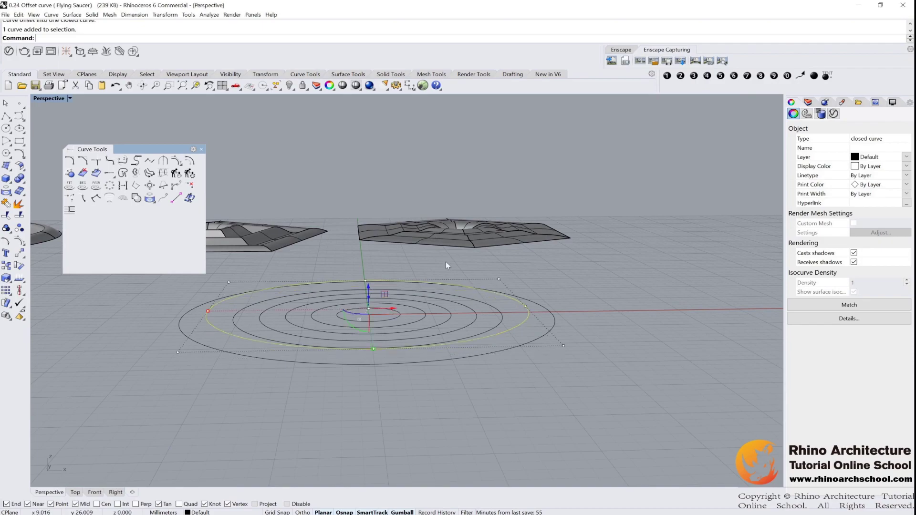
Step: Try raising the fourth circle from the centre along Z, and undo that move
key("ctrl+z")
left_click(370, 294)
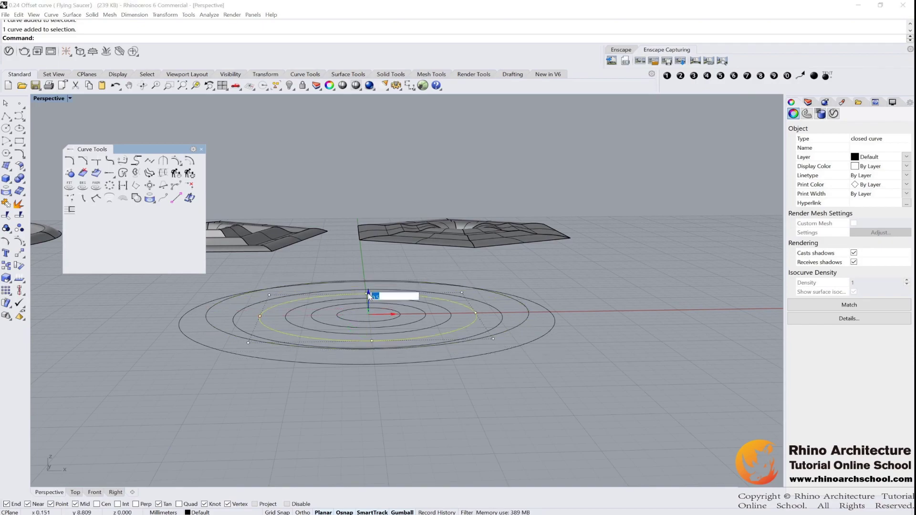
type("1.")
key("Return")
right_click_drag(497, 332, 479, 316)
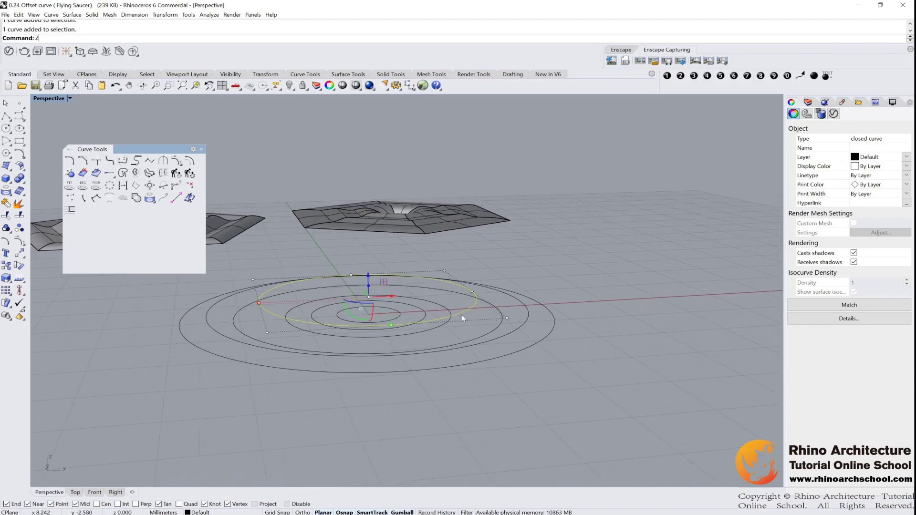
key("Escape")
type("Z")
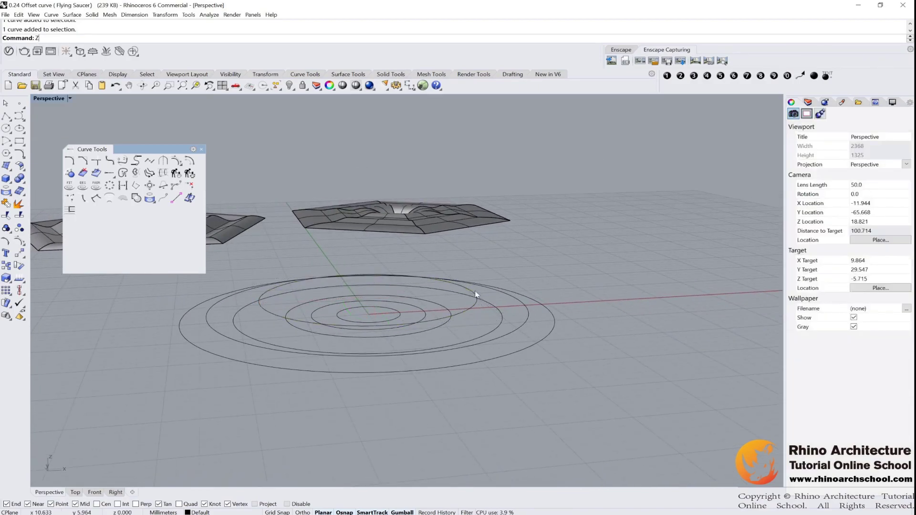
left_click(477, 292)
key("ctrl+z")
Step: Raise the fourth circle from the centre along Z to a little above the second-outermost circle
right_click_drag(474, 290, 399, 278)
left_click_drag(370, 295, 372, 278)
right_click_drag(405, 267, 411, 275)
key("ctrl+z")
left_click_drag(371, 289, 398, 281)
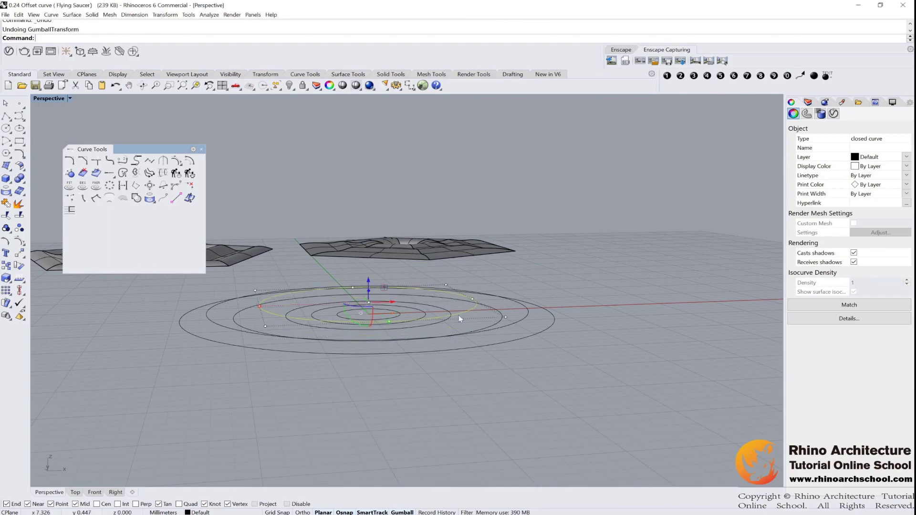
Step: Raise the second circle from the centre along Z, higher than the other raised circles
left_click(423, 314)
left_click(369, 292)
type("1.")
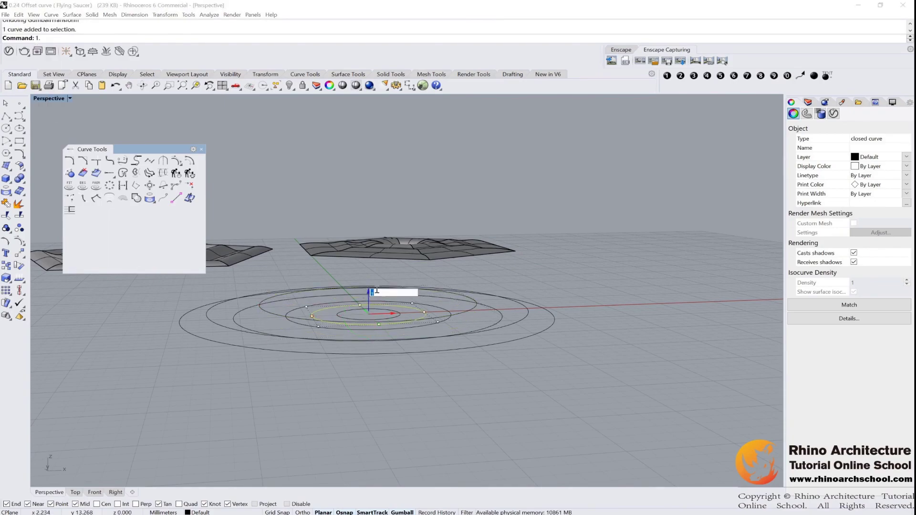
key("Return")
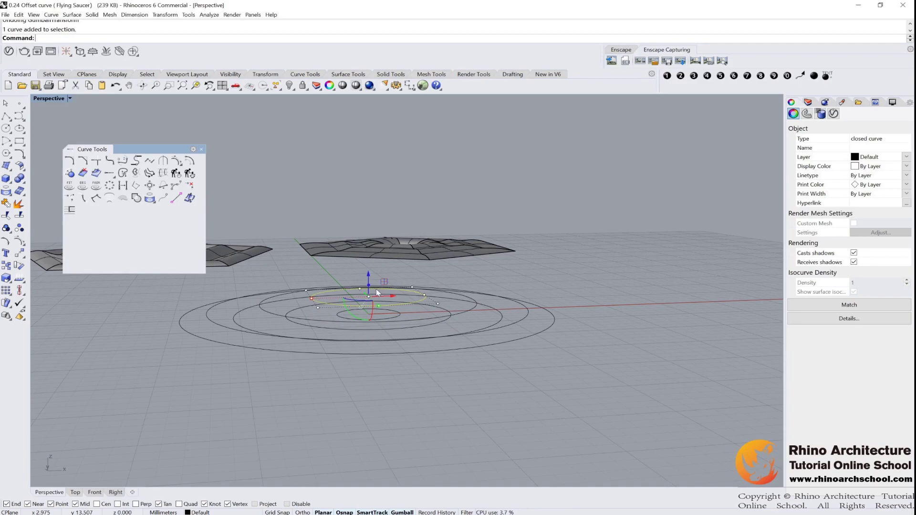
key("Escape")
Step: Close the floating curve tools and keep the surface creation tools open beside the circles
right_click_drag(547, 265, 546, 284)
scroll(546, 283, "down", 3)
right_click_drag(517, 314, 514, 337)
left_click(202, 149)
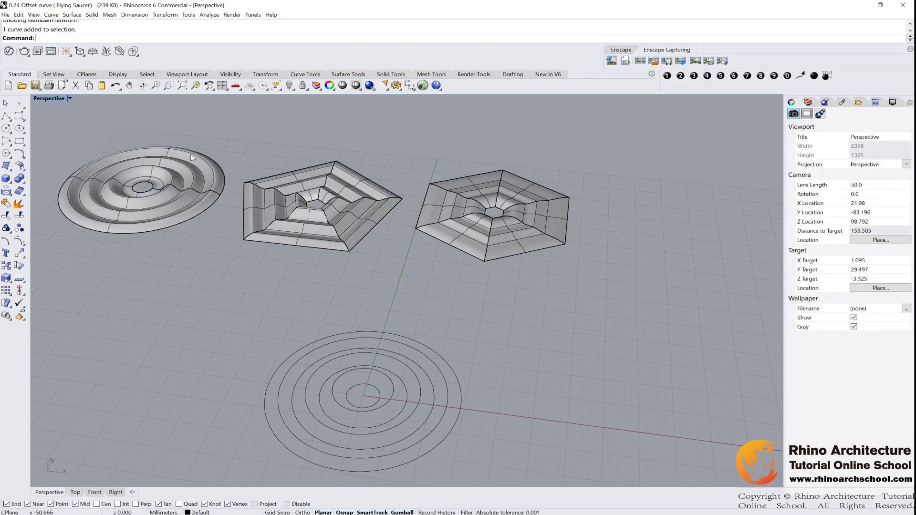
left_click(9, 173)
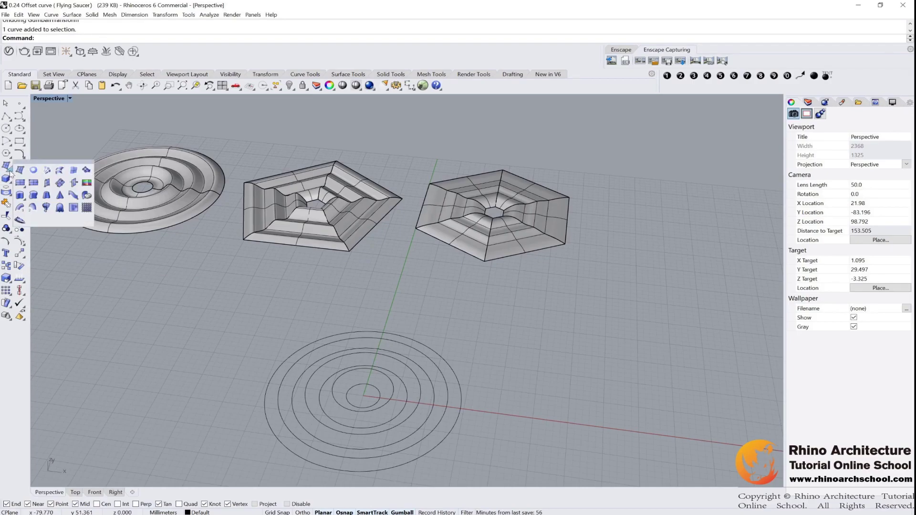
left_click_drag(61, 170, 100, 230)
right_click_drag(368, 333, 386, 282, "shift")
right_click_drag(370, 264, 406, 260)
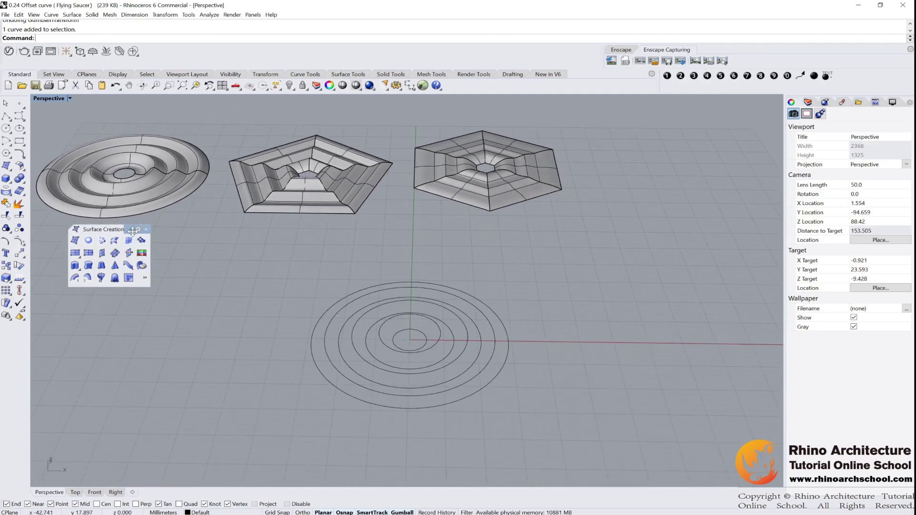
left_click_drag(128, 229, 134, 245)
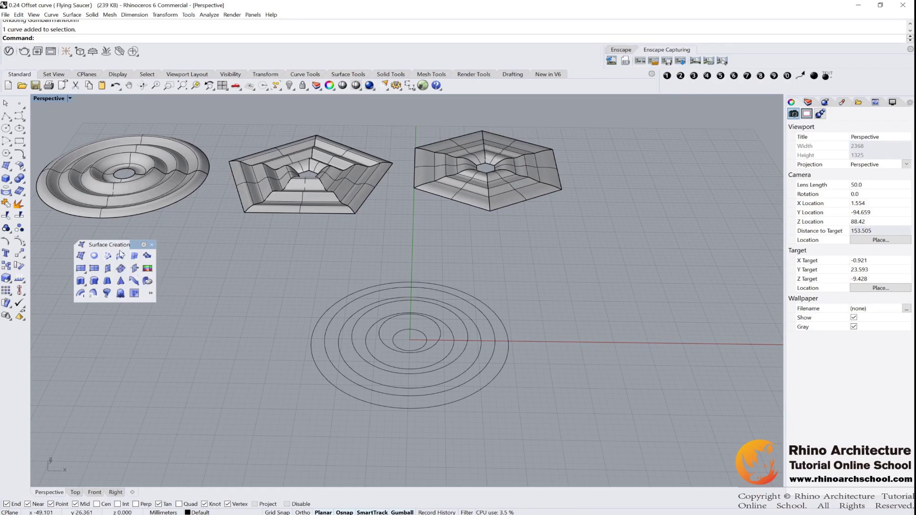
Step: Loft the seven circles in order from outermost to innermost, using the Normal style and Do not simplify
left_click(122, 258)
left_click(481, 388)
left_click(473, 377)
left_click(468, 370)
left_click(463, 355)
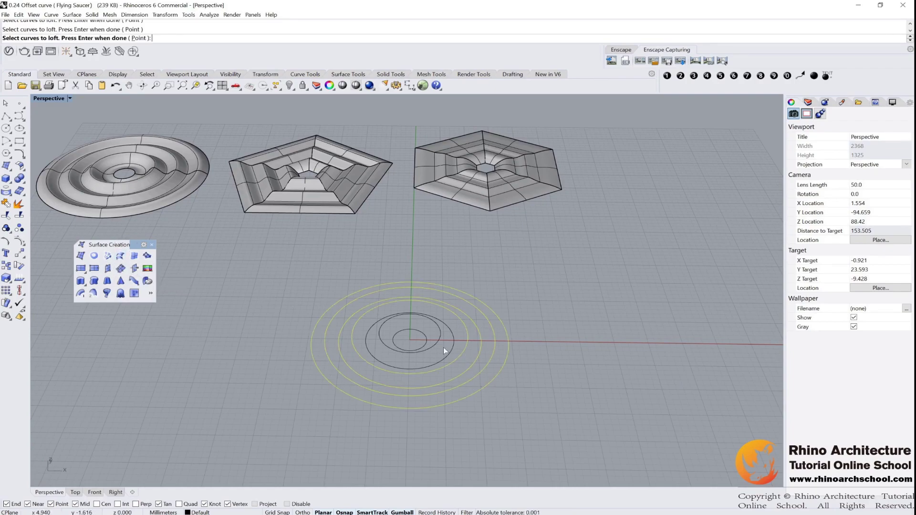
left_click(449, 346)
left_click(436, 338)
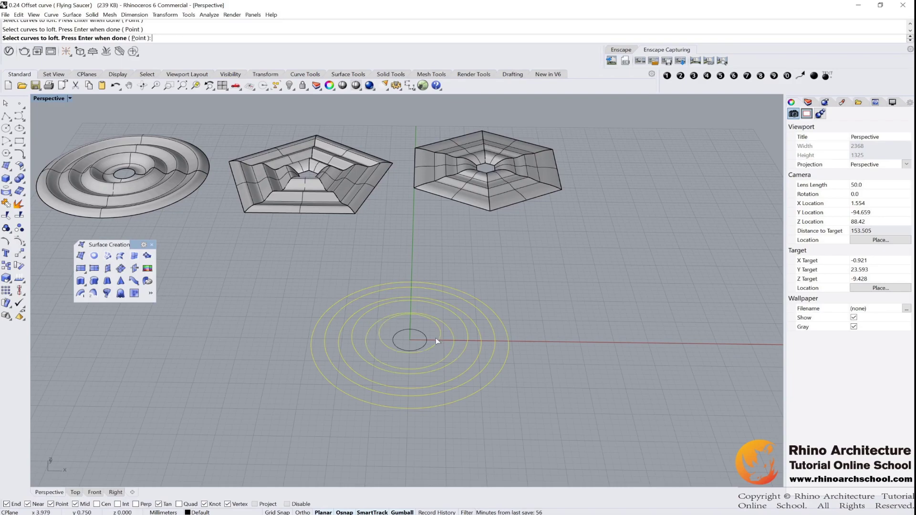
key("Return")
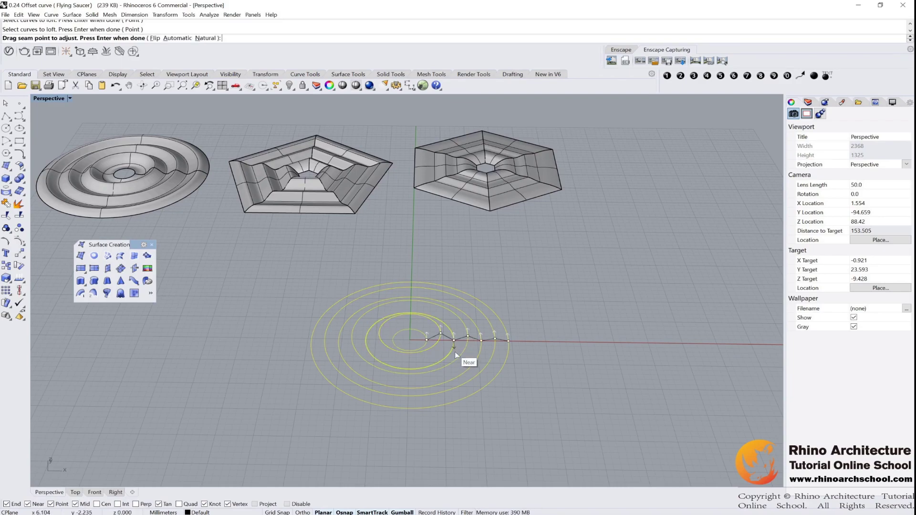
key("Return")
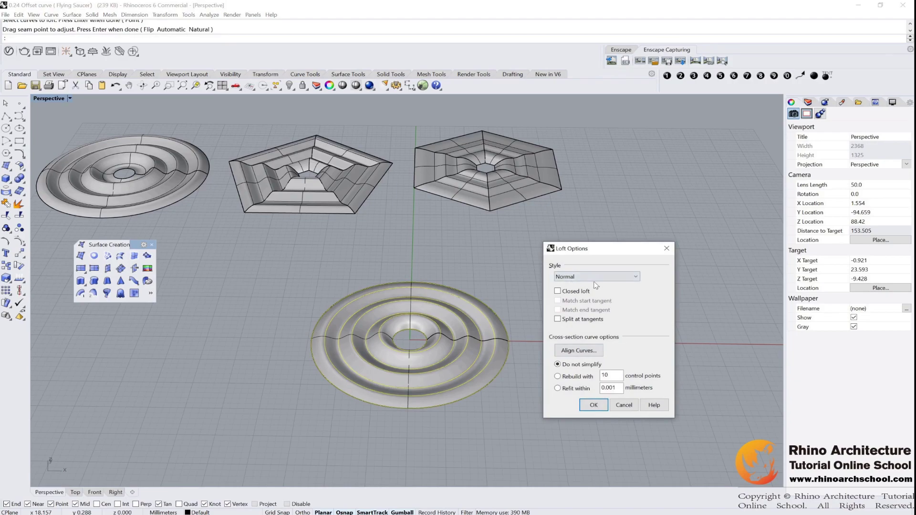
left_click(594, 405)
Step: Move the lofted surface together with its seven circles in the negative X direction, clear of the origin
left_click_drag(510, 310, 375, 384)
right_click_drag(375, 384, 498, 382, "shift")
left_click_drag(555, 340, 188, 322)
left_click(371, 296)
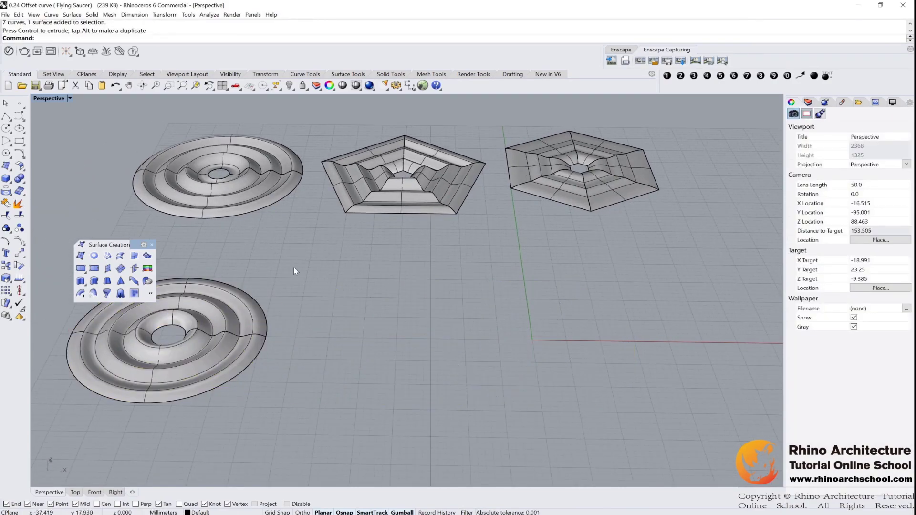
Step: Draw an inscribed five-sided polygon centred at 0,0,0 with a 2 mm radius
left_click(6, 154)
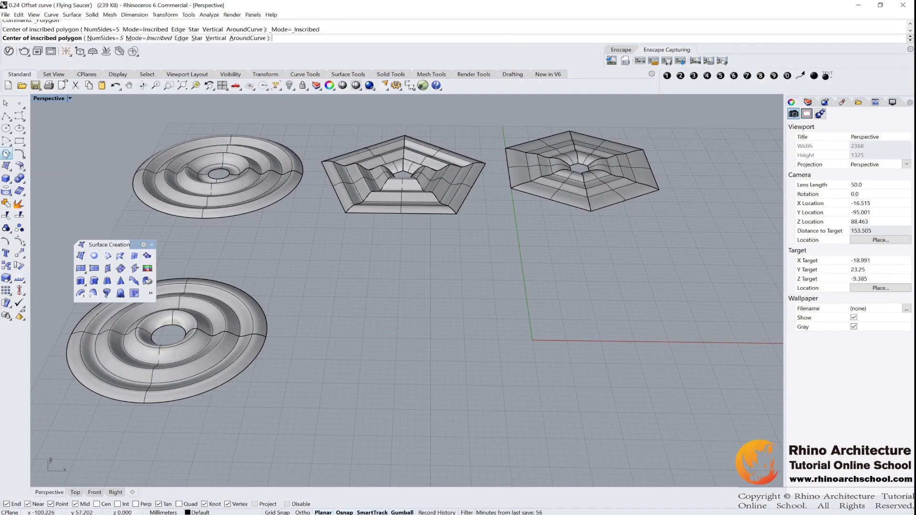
type("0")
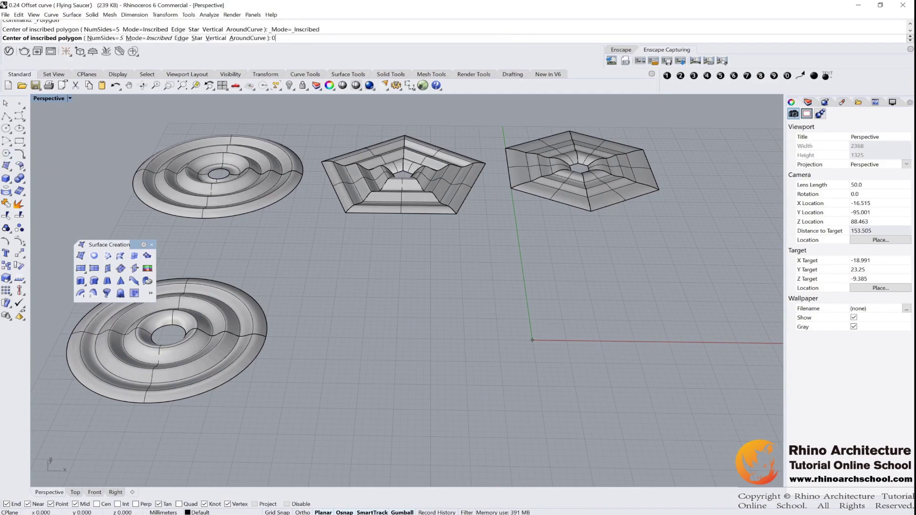
type(",0,0")
key("Return")
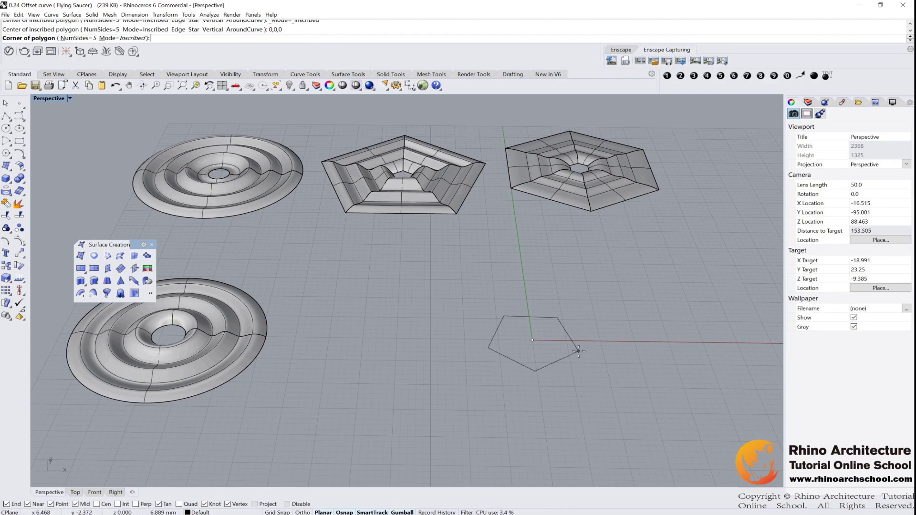
type("2")
key("Return")
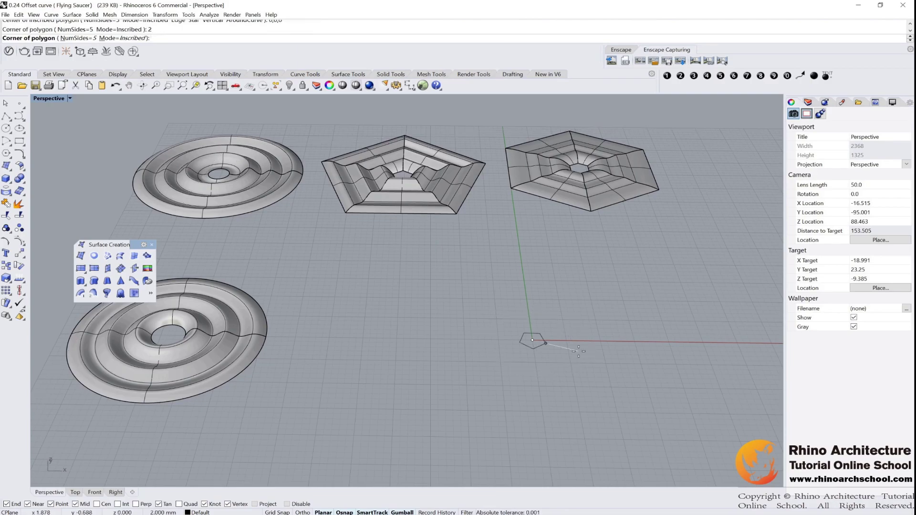
scroll(578, 351, "up", 3)
left_click(478, 286)
Step: Offset the small pentagon outward by 2 mm with sharp corners
left_click(482, 325)
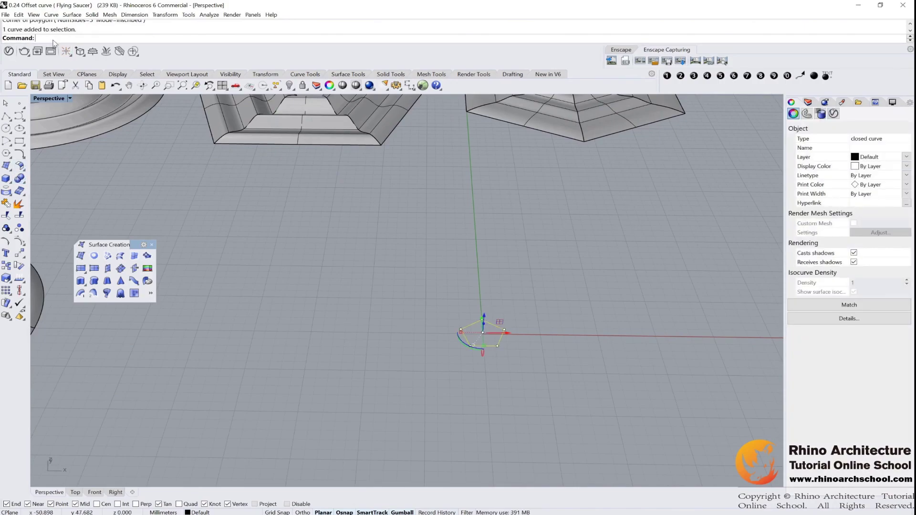
type("Offset")
key("Up")
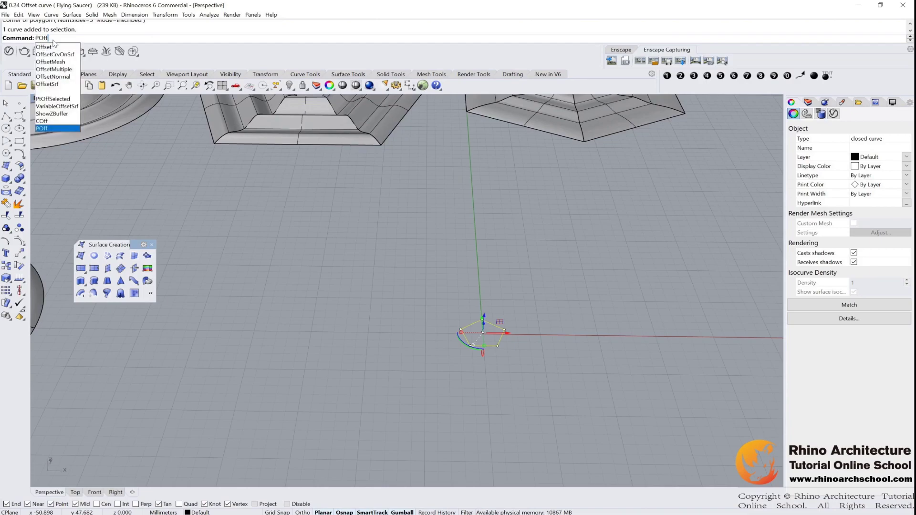
key("Up")
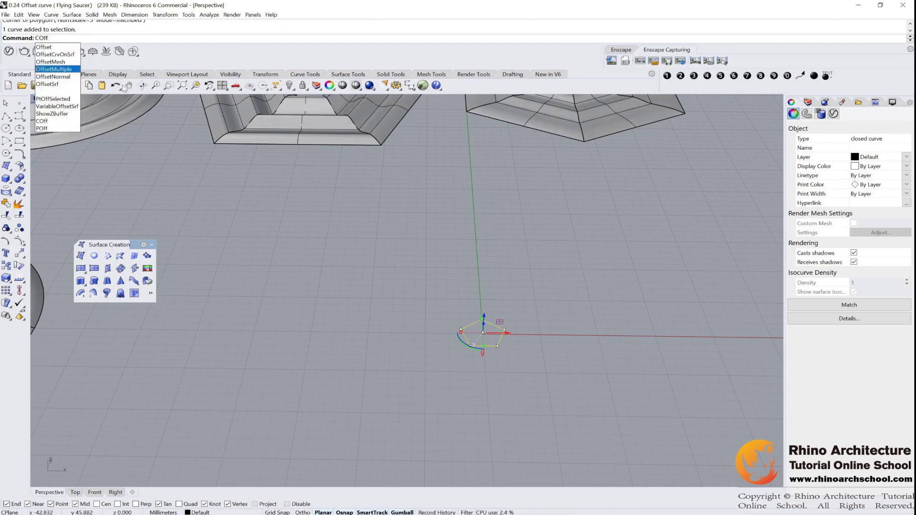
left_click(48, 47)
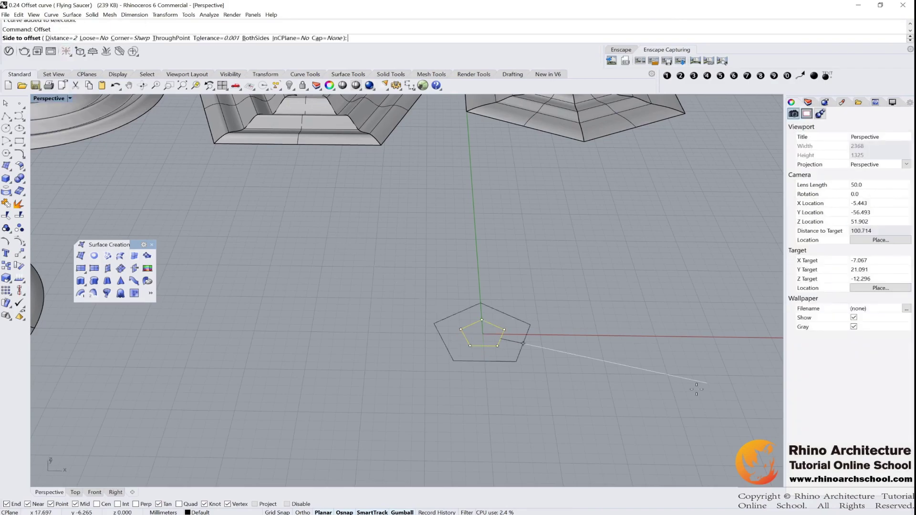
left_click(621, 321)
Step: Keep offsetting each new outermost pentagon outward by 2 mm until there are seven concentric pentagons
right_click_drag(536, 312, 475, 311, "shift")
right_click(472, 311)
type("`")
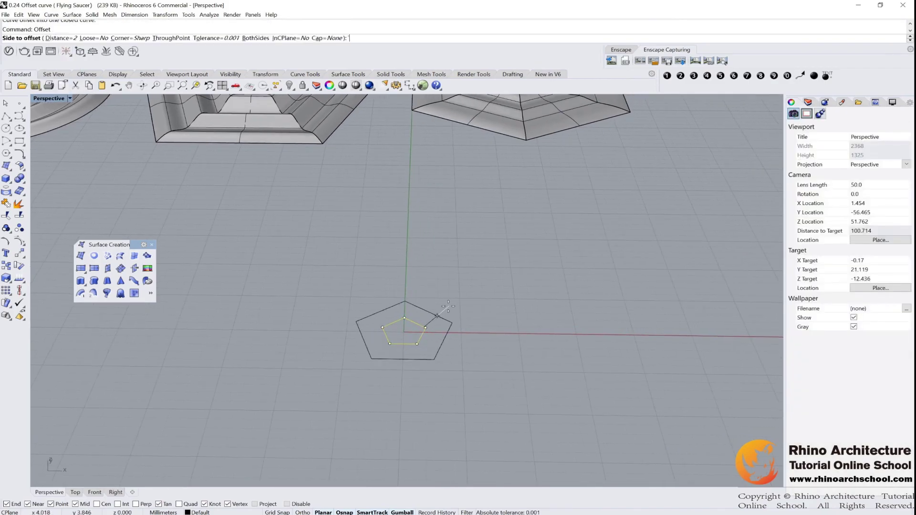
left_click(454, 321)
right_click(448, 302)
left_click(450, 319)
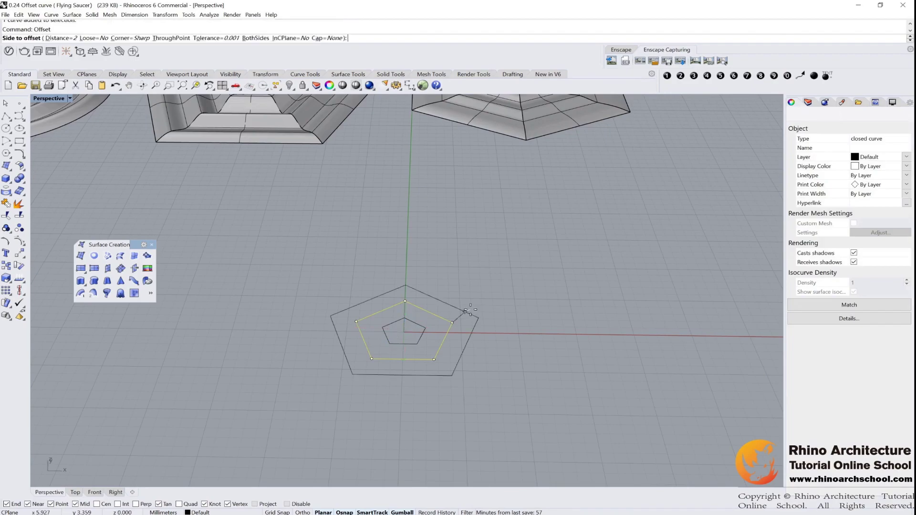
left_click(468, 311)
left_click(471, 330)
left_click_drag(524, 294, 524, 325)
right_click(504, 324)
left_click(529, 312)
right_click(533, 319)
left_click(559, 306)
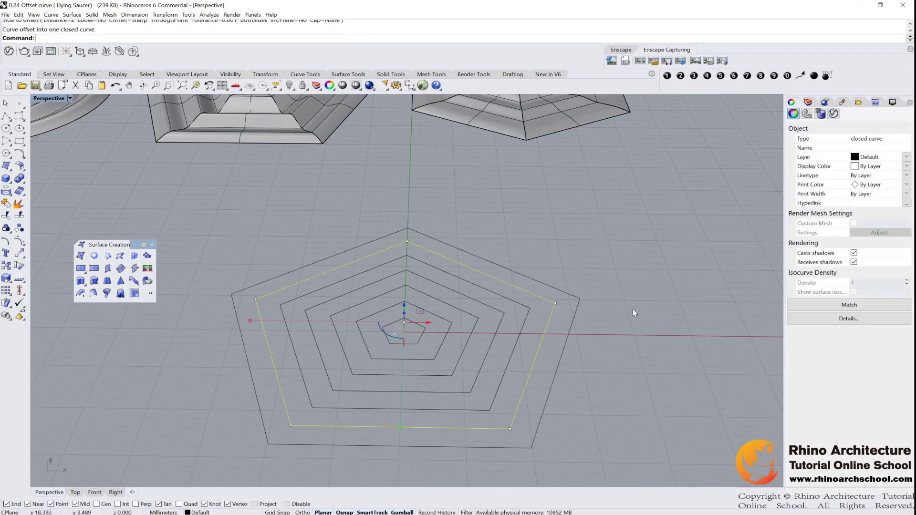
Step: Raise the second-outermost pentagon 0.5 mm along Z
right_click_drag(617, 293, 486, 285)
right_click_drag(445, 251, 479, 260)
key("ctrl+z")
scroll(444, 281, "up", 2)
left_click(427, 282)
type("0.")
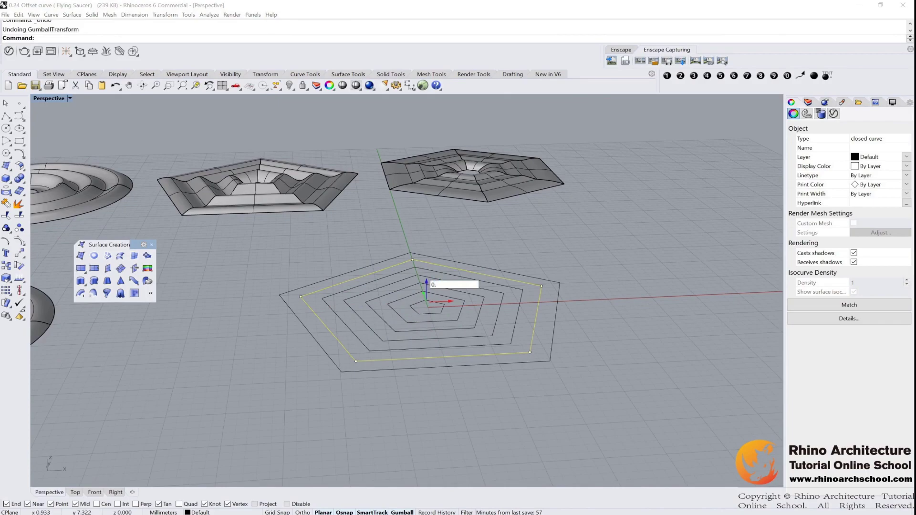
type("5")
key("Return")
Step: Raise the fourth pentagon from the centre 1 mm along Z
left_click(500, 312)
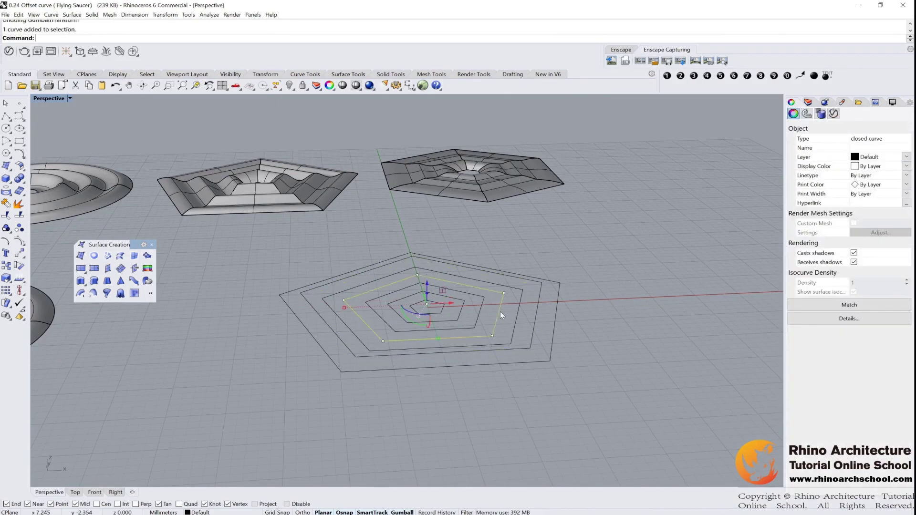
left_click(428, 285)
type("1")
key("Return")
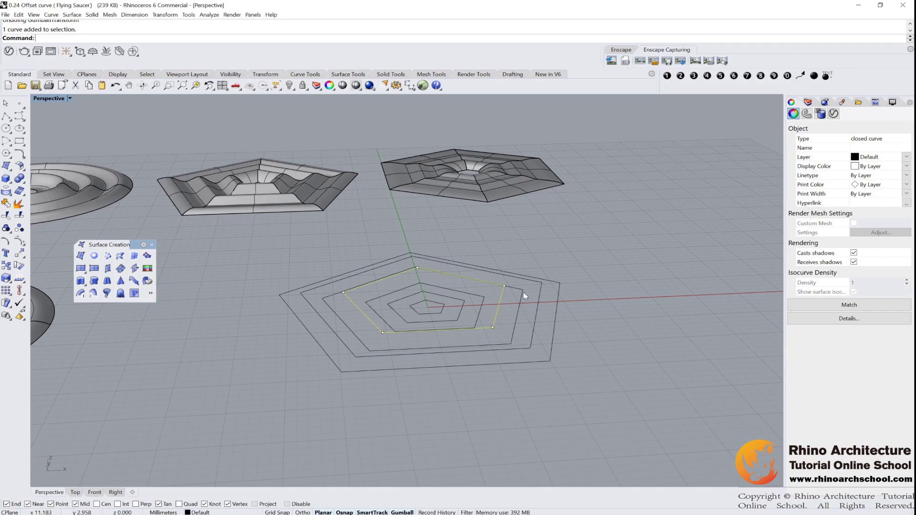
Step: Raise the second pentagon from the centre along Z, higher than the other raised pentagons
left_click(463, 302)
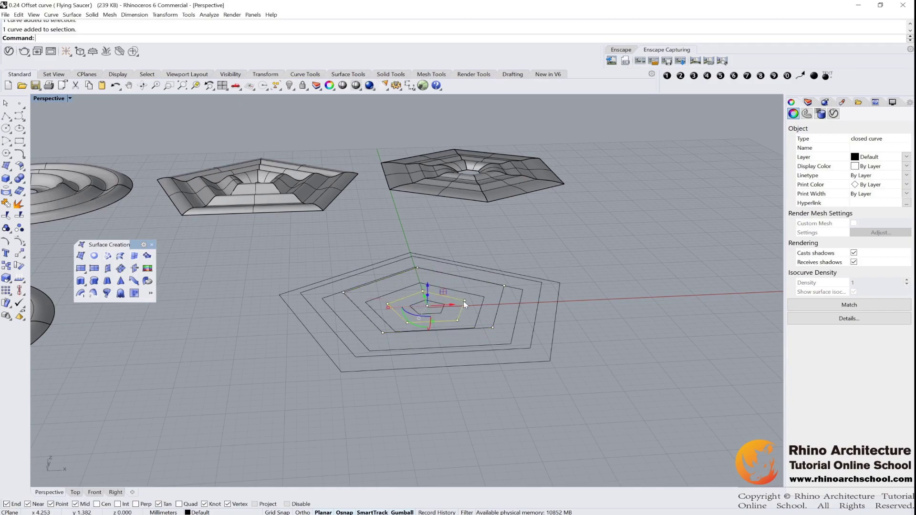
left_click(428, 286)
key("Return")
left_click(506, 258)
right_click_drag(539, 248, 525, 234)
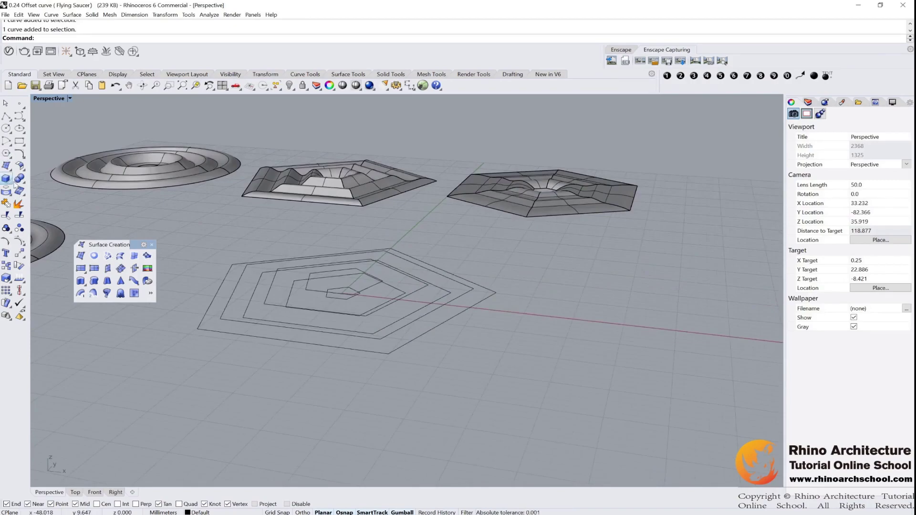
Step: Loft the seven pentagons in order from outermost to innermost, using the Normal style and Do not simplify
left_click(121, 268)
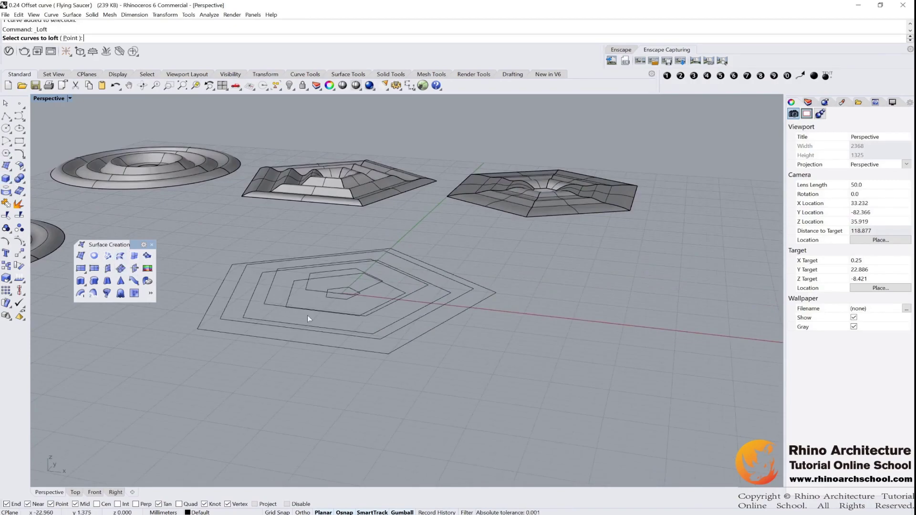
left_click(423, 333)
right_click_drag(424, 333, 465, 374)
left_click(466, 375)
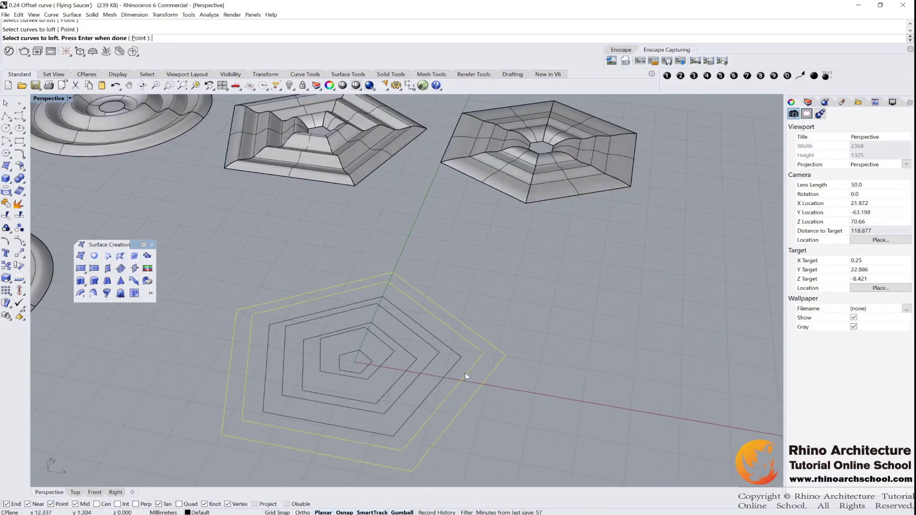
left_click(448, 367)
left_click(431, 356)
left_click(418, 360)
left_click(388, 353)
right_click_drag(371, 360, 421, 318)
key("Return")
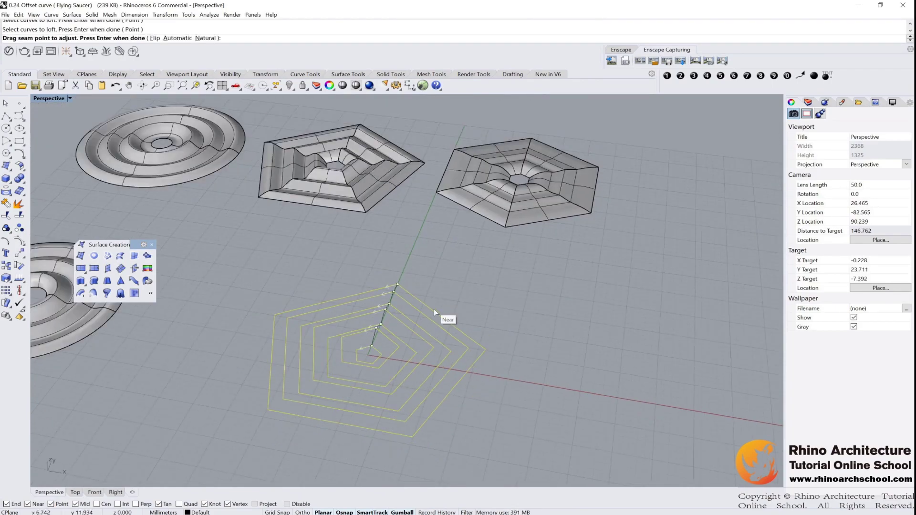
right_click_drag(537, 336, 548, 318)
key("Return")
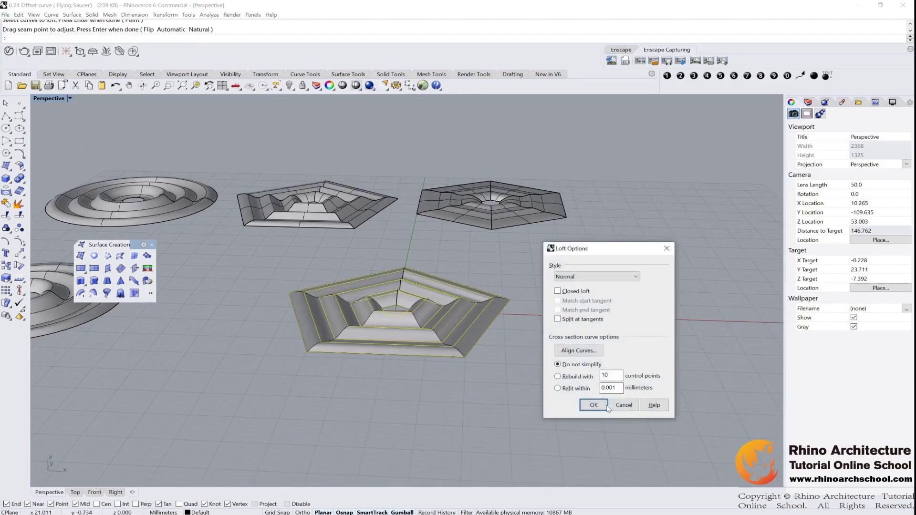
left_click(588, 406)
Step: Move the new lofted pentagonal surface in the negative X direction, clear of the origin
scroll(510, 359, "up", 3)
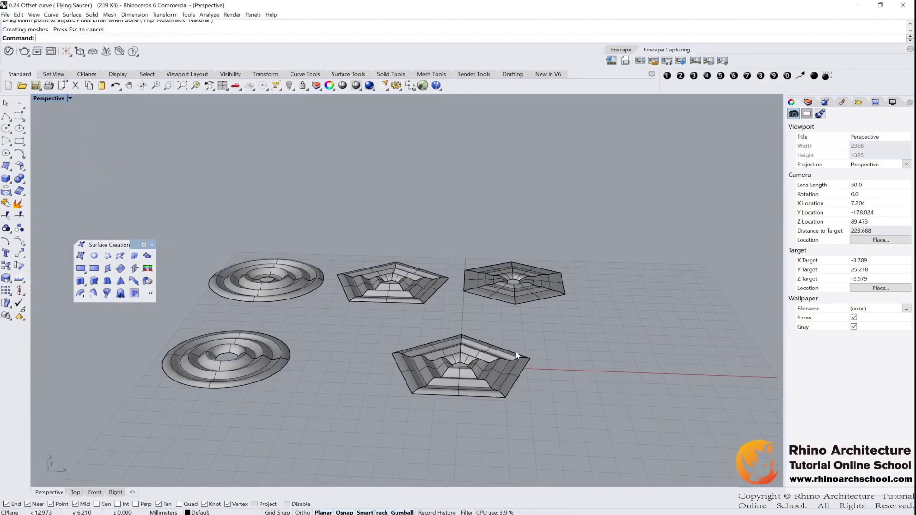
left_click(480, 385)
left_click_drag(487, 382, 415, 380)
left_click(614, 364)
right_click_drag(615, 363, 562, 344, "shift")
right_click_drag(547, 309, 443, 234, "shift")
Step: Draw an inscribed six-sided polygon with a 2 mm radius, centred near the positive X axis at about X 33
left_click(492, 253)
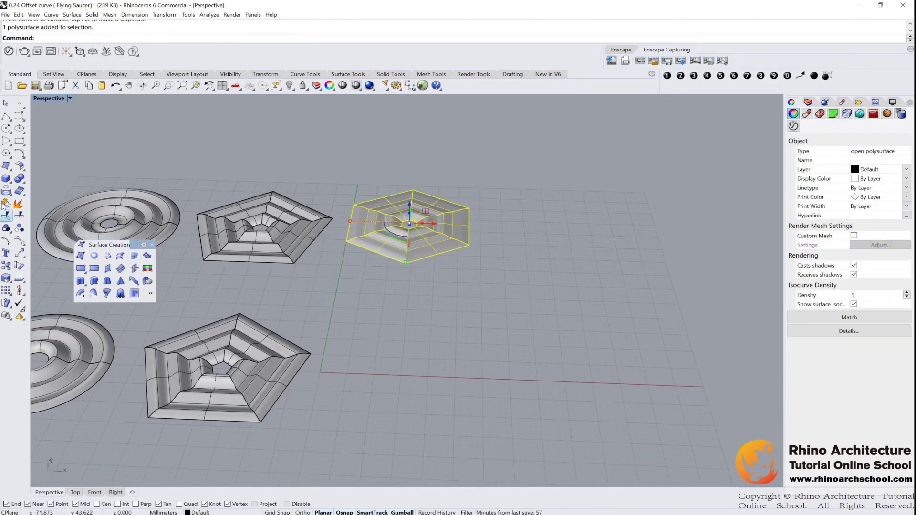
left_click(7, 154)
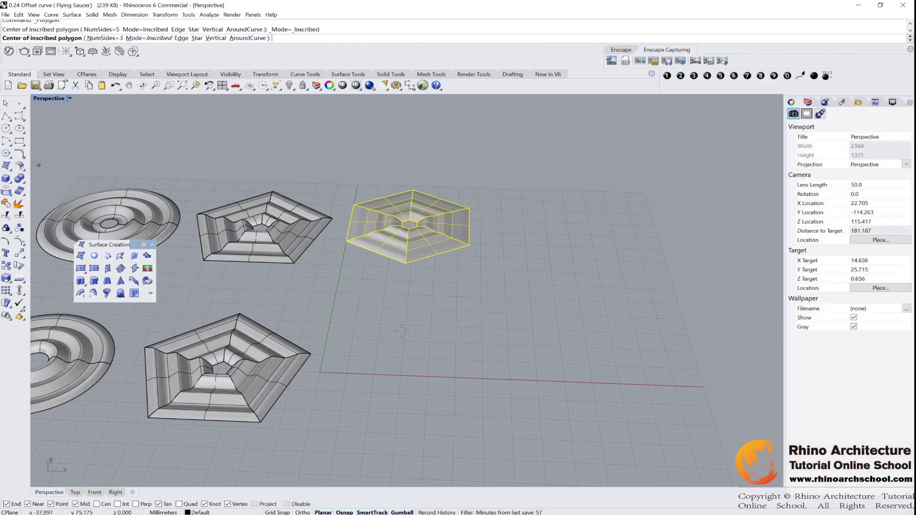
left_click(494, 377)
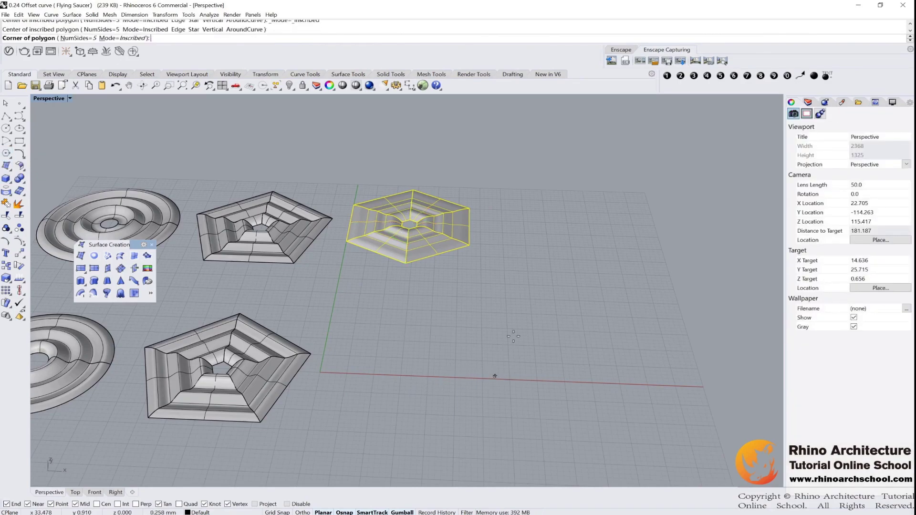
left_click(79, 38)
type("6")
key("Return")
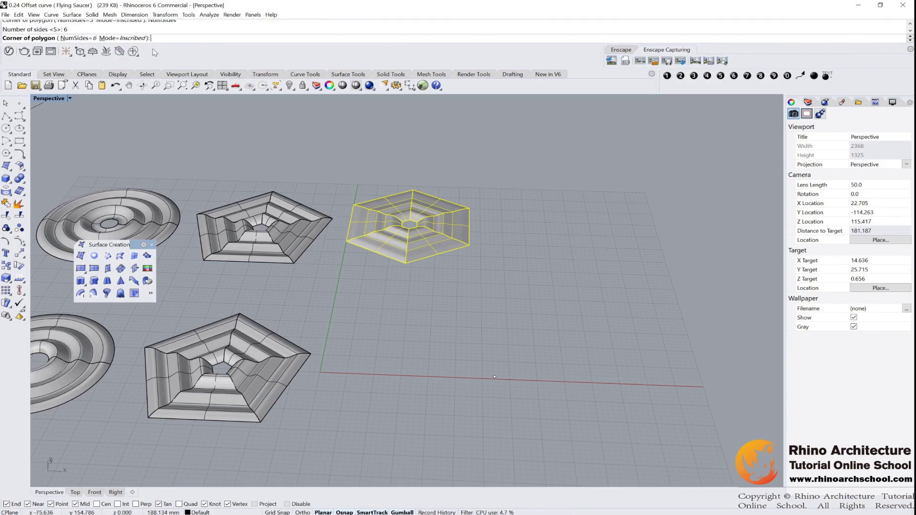
type("2")
key("Return")
left_click(510, 371)
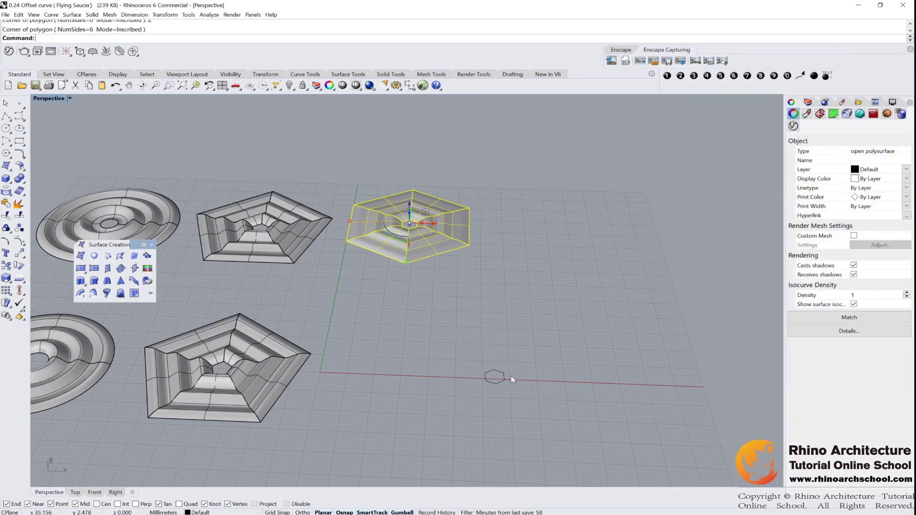
Step: Offset the small hexagon outward by 2 mm with sharp corners
scroll(492, 365, "up", 3)
left_click(484, 369)
scroll(484, 335, "down", 1)
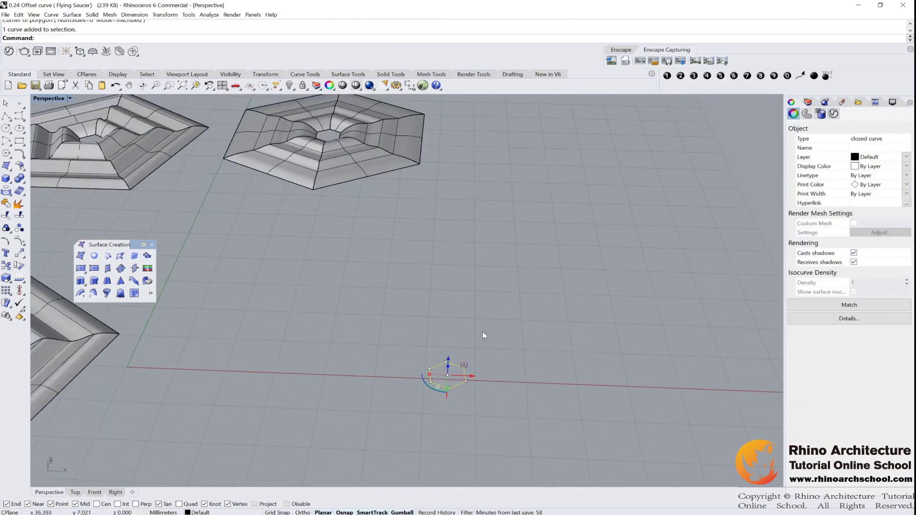
left_click(21, 168)
left_click(152, 162)
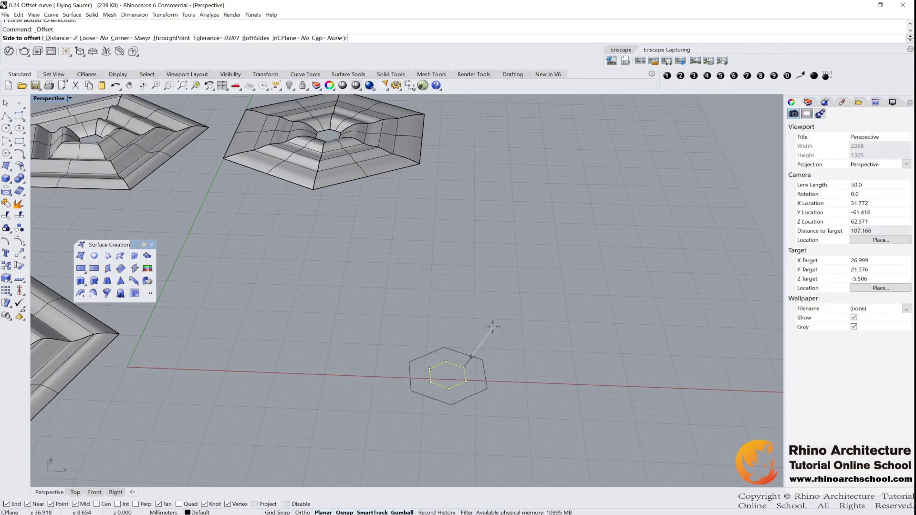
left_click(534, 375)
Step: Keep offsetting each new outermost hexagon outward by 2 mm until there are seven concentric hexagons
mouse_move(505, 357)
left_mouse_down()
mouse_move(479, 372)
mouse_move(499, 372)
left_mouse_up()
right_click(488, 369)
left_click(514, 364)
right_click(517, 367)
left_click(540, 361)
left_click_drag(578, 344, 521, 367)
right_click(565, 364)
left_click(574, 347)
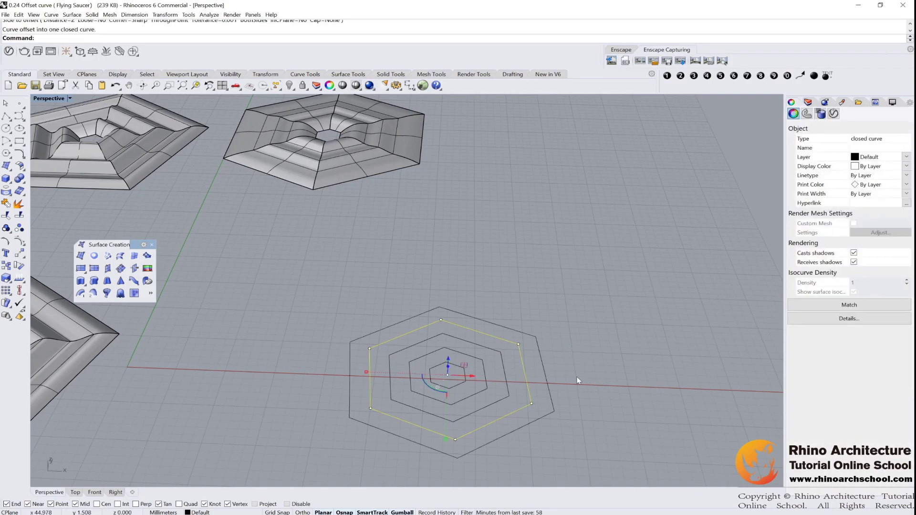
left_click_drag(559, 391, 537, 376)
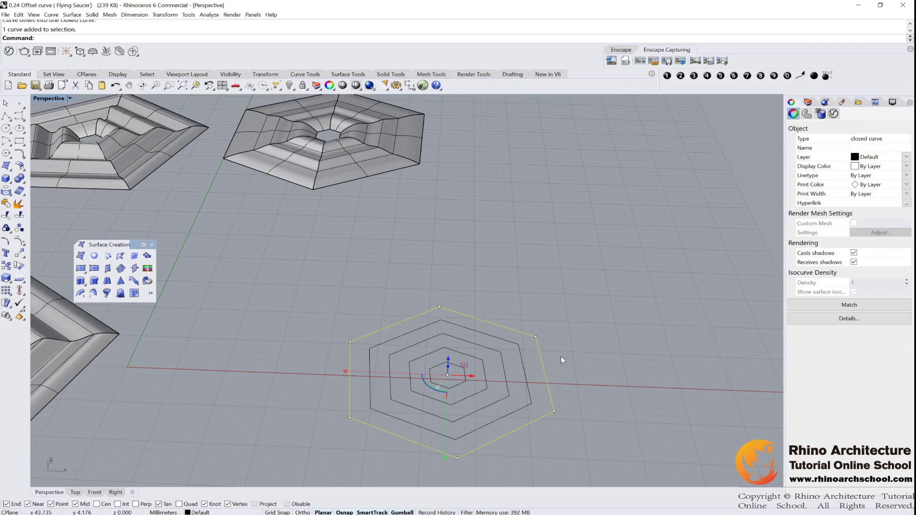
right_click(589, 356)
left_click(597, 358)
scroll(610, 358, "down", 2)
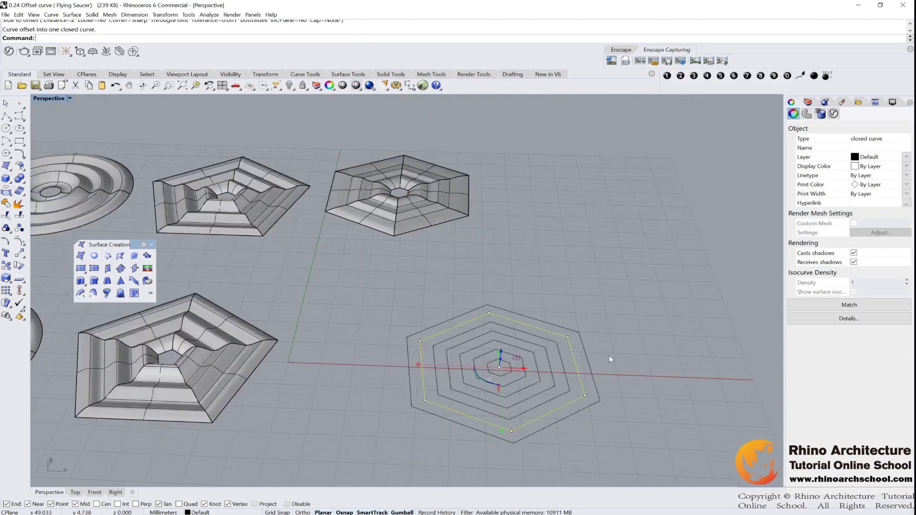
left_click(608, 345)
Step: Raise the second-outermost of the seven concentric hexagons slightly along the Z axis
right_click_drag(608, 345, 407, 308)
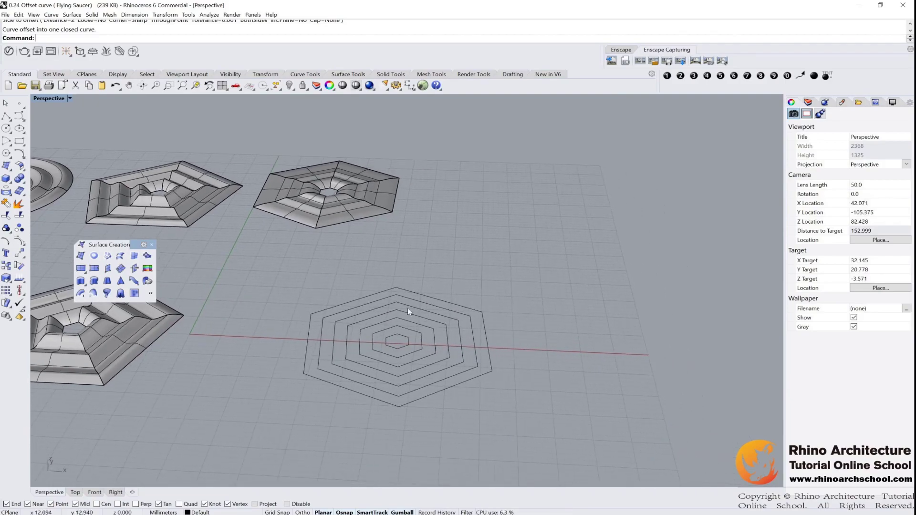
left_click(475, 361)
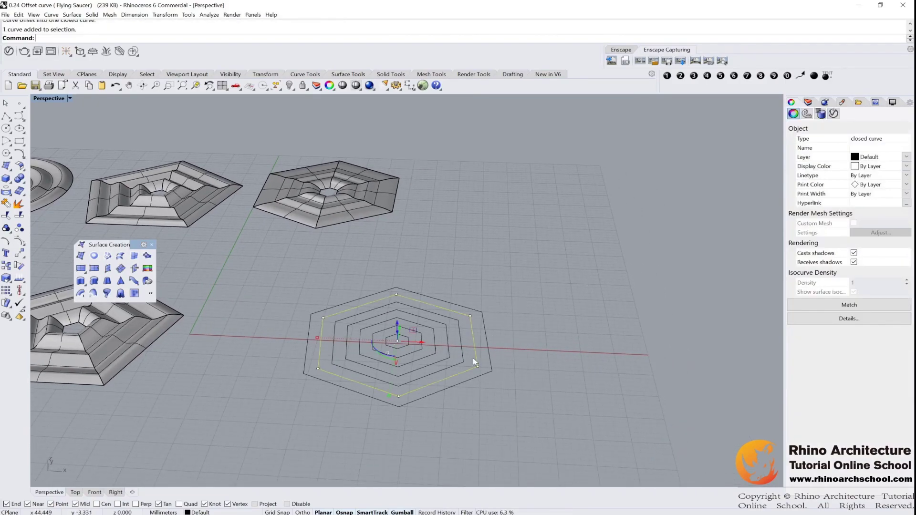
left_click(397, 322)
right_click_drag(397, 322, 445, 298)
key("ctrl+z")
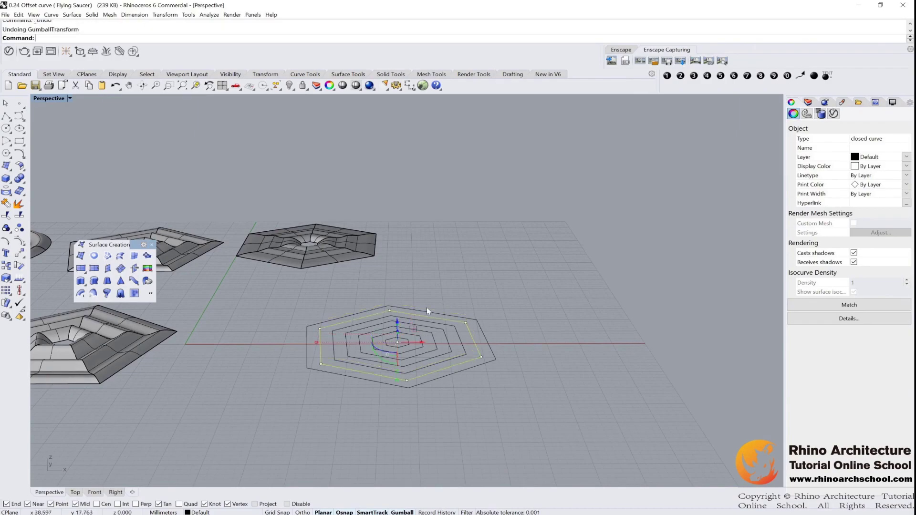
left_click(405, 329)
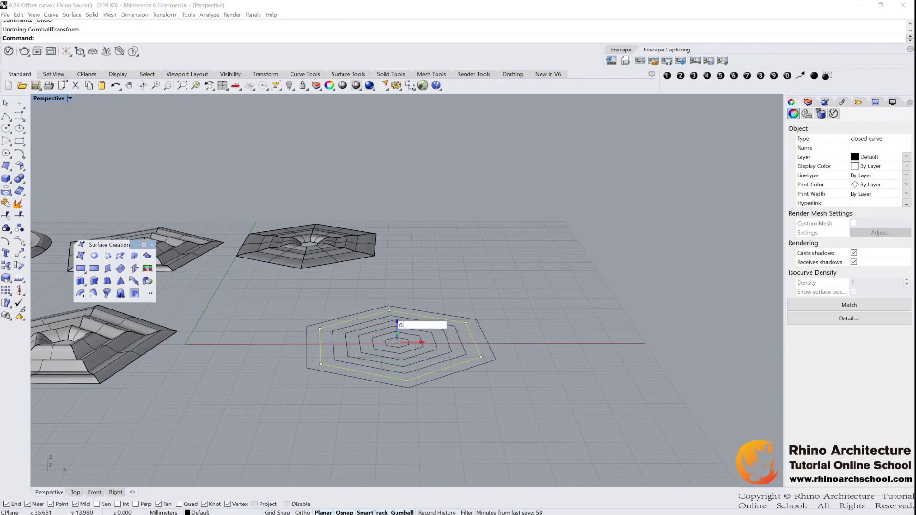
key("Return")
Step: Raise the fourth hexagon counted from the outside by 1 mm along the Z axis
left_click(442, 345)
left_click(449, 345)
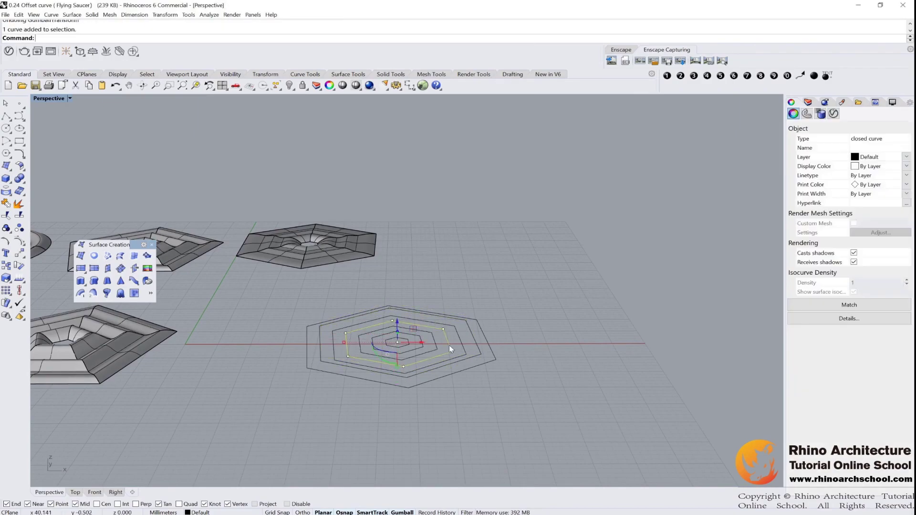
left_click(397, 325)
type("1")
key("Return")
Step: Raise the second-smallest hexagon along the Z axis and clear the selection
scroll(446, 337, "up", 2)
left_click(417, 338)
type("0.5")
key("Return")
left_click(388, 329)
type("1")
key("Return")
key("Escape")
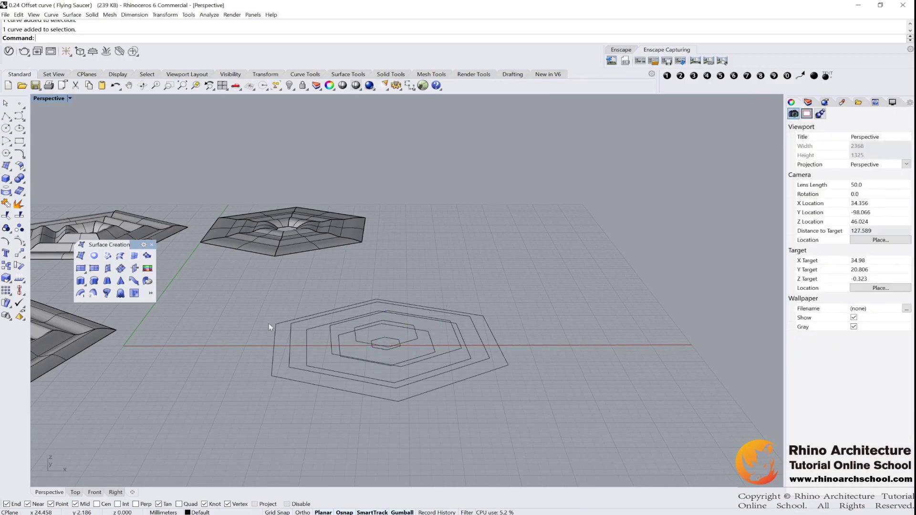
Step: Start a Loft through all seven hexagons, picked from the outermost to the innermost, and accept the seam points
left_click(122, 257)
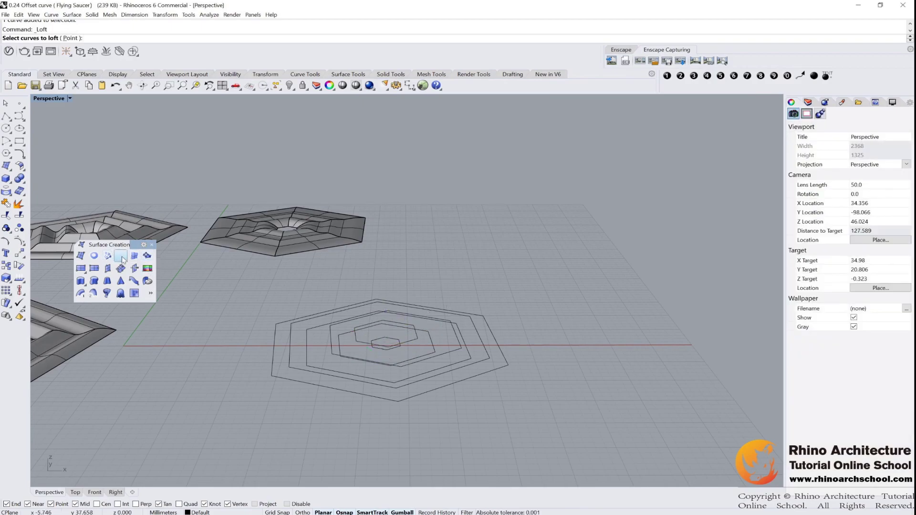
right_click_drag(539, 304, 580, 334)
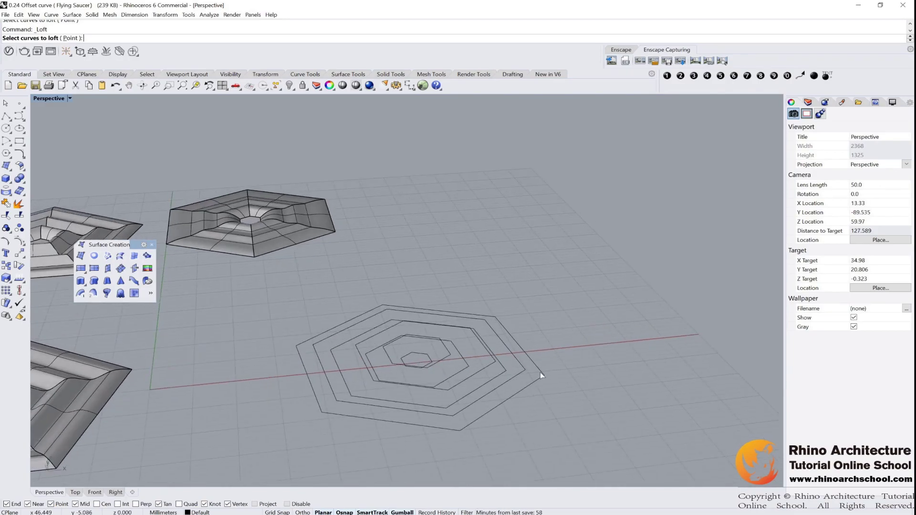
left_click(540, 372)
left_click(502, 367)
left_click(498, 365)
left_click(496, 364)
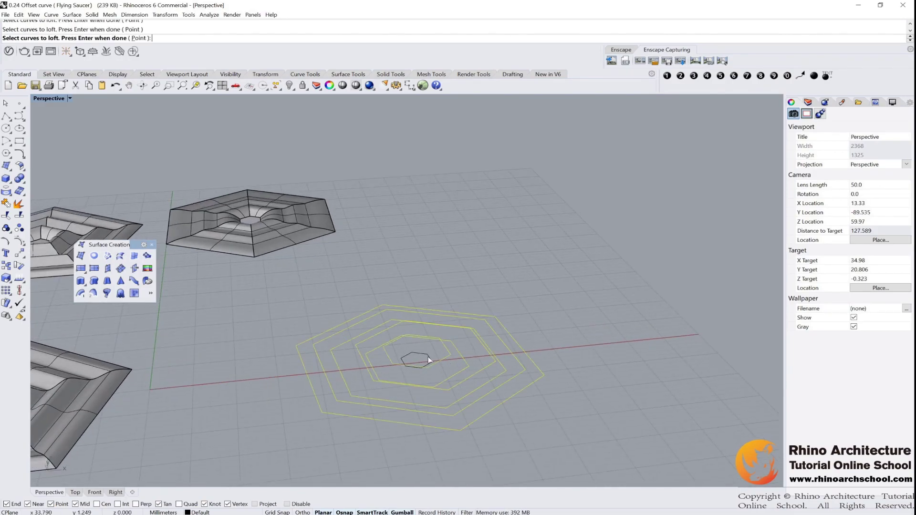
key("Return")
key("Return")
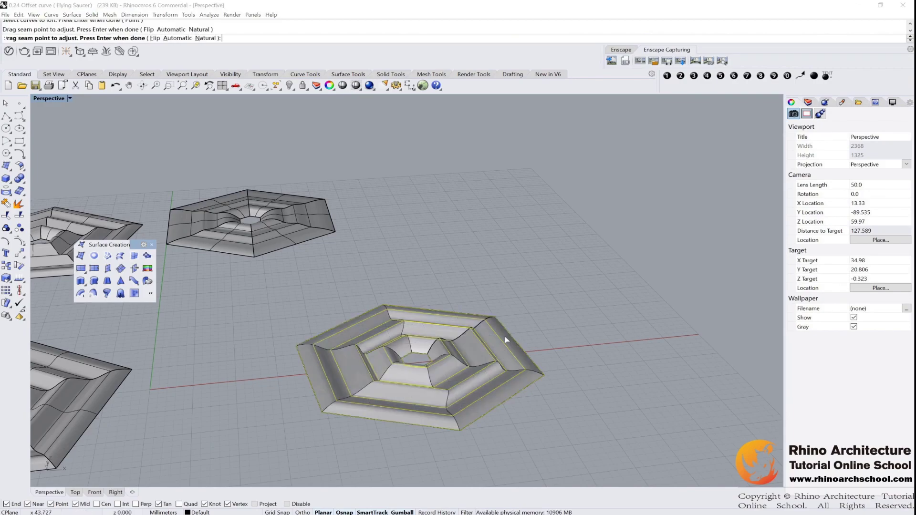
Step: Inspect the hexagonal loft preview from several angles, first in the Normal style and with the Loose style applied
right_click_drag(505, 313, 481, 264)
right_click_drag(467, 296, 415, 342)
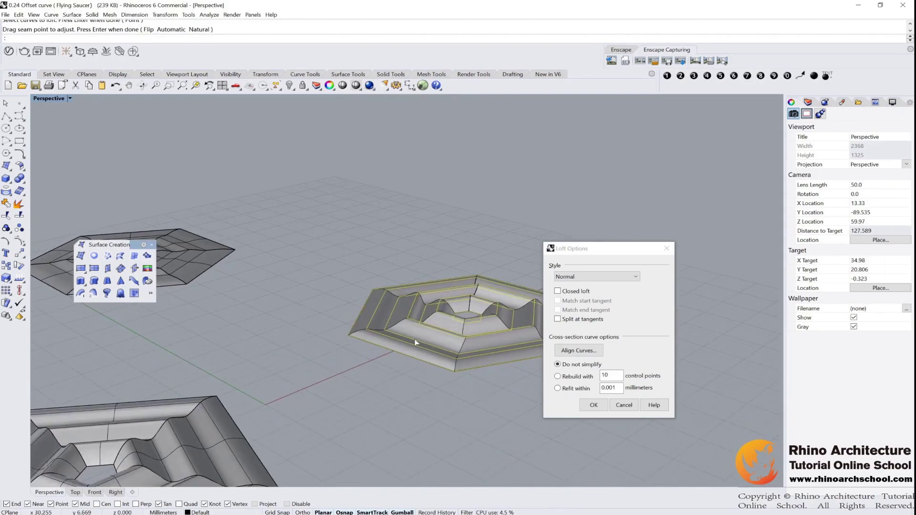
right_click_drag(423, 307, 413, 345)
mouse_move(377, 309)
right_mouse_down()
mouse_move(355, 288)
mouse_move(381, 298)
right_mouse_up()
left_click(570, 278)
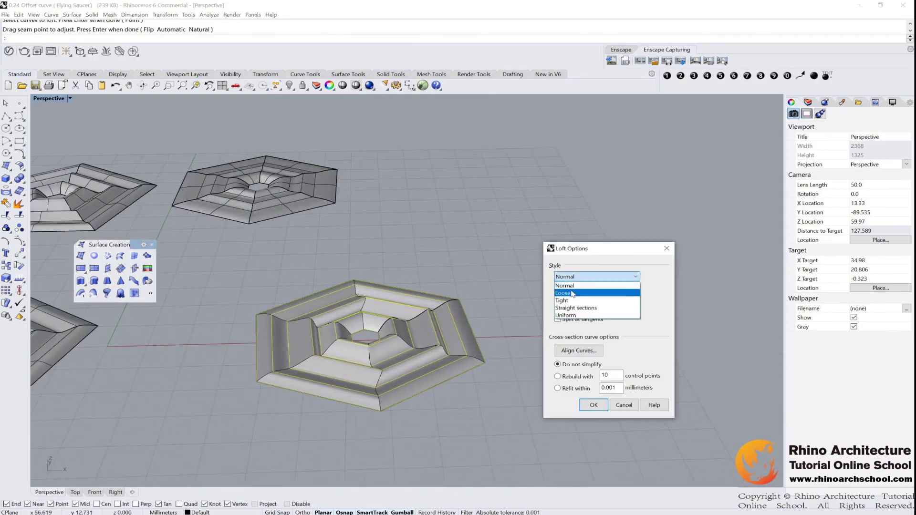
left_click(572, 293)
left_click(596, 277)
left_click(568, 293)
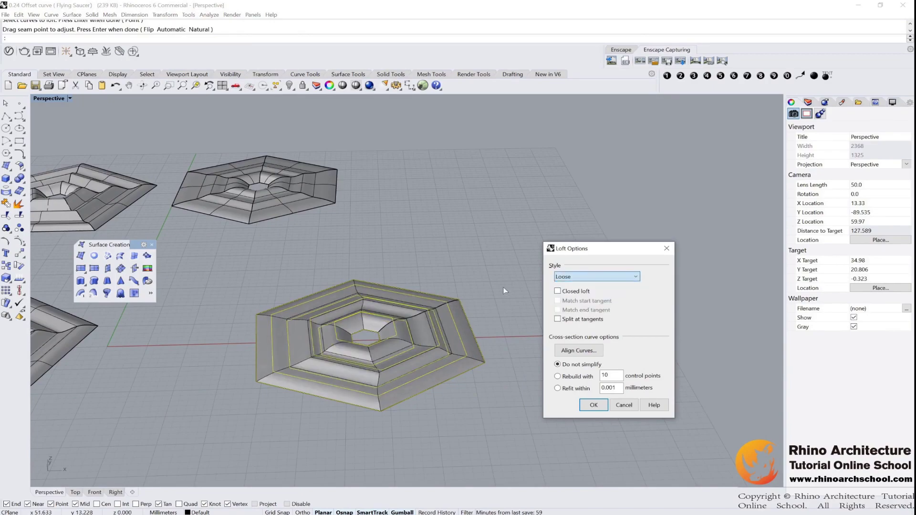
right_click_drag(434, 317, 329, 260)
Step: Try the Tight, Straight sections and Uniform loft styles on the hexagonal surface preview
left_click(600, 278)
left_click(592, 301)
left_click(593, 276)
left_click(590, 308)
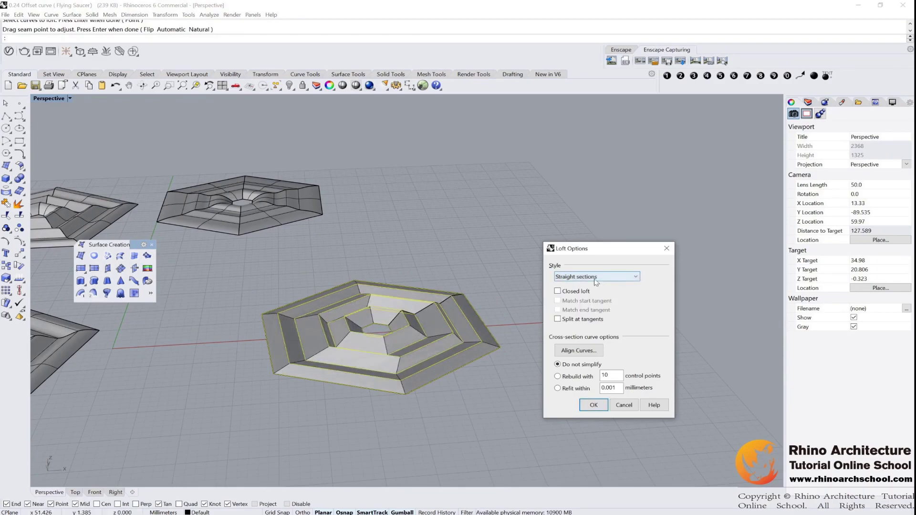
left_click(602, 277)
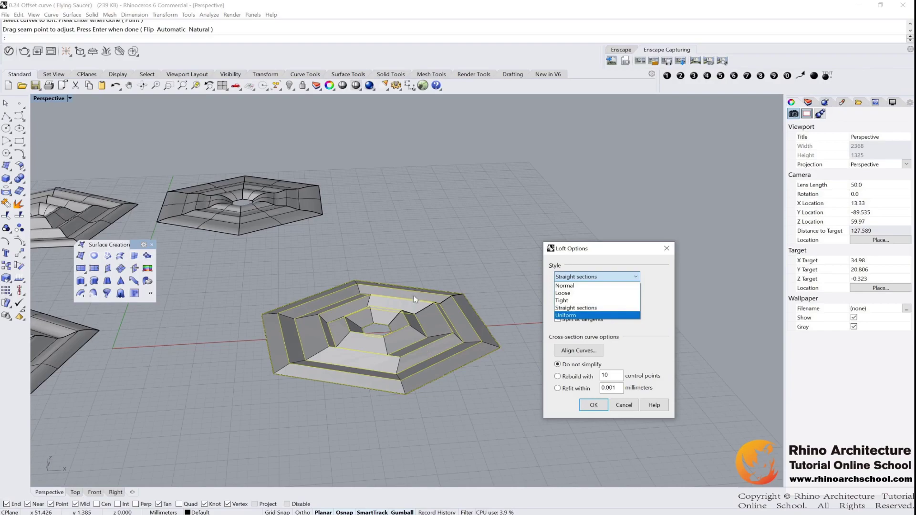
left_click(597, 316)
Step: Set the loft style to Loose and examine the hexagonal surface preview up close
left_click(601, 281)
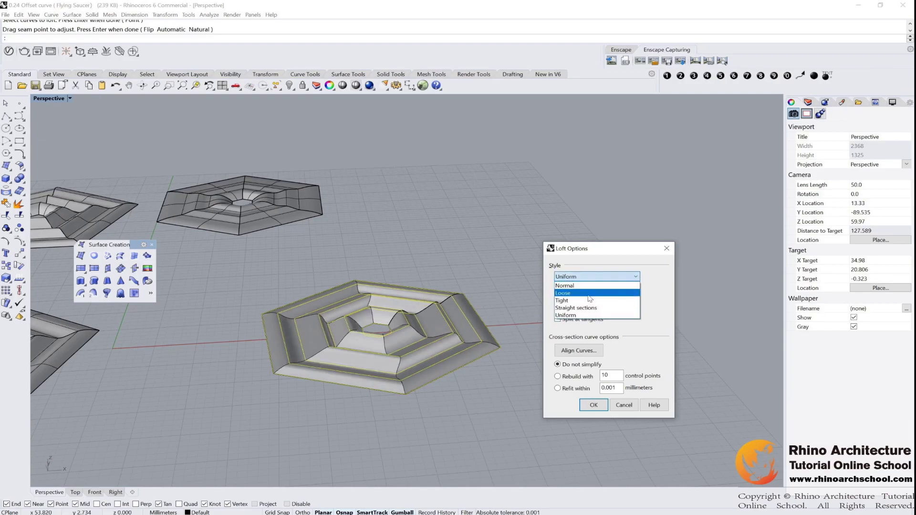
left_click(592, 293)
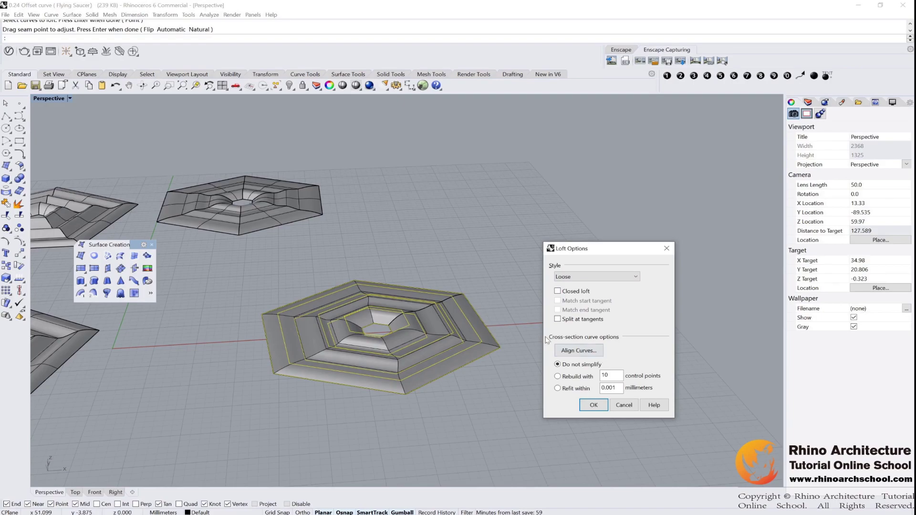
right_click_drag(451, 342, 148, 287)
right_click_drag(202, 297, 379, 308)
scroll(478, 319, "up", 2)
scroll(482, 286, "up", 6)
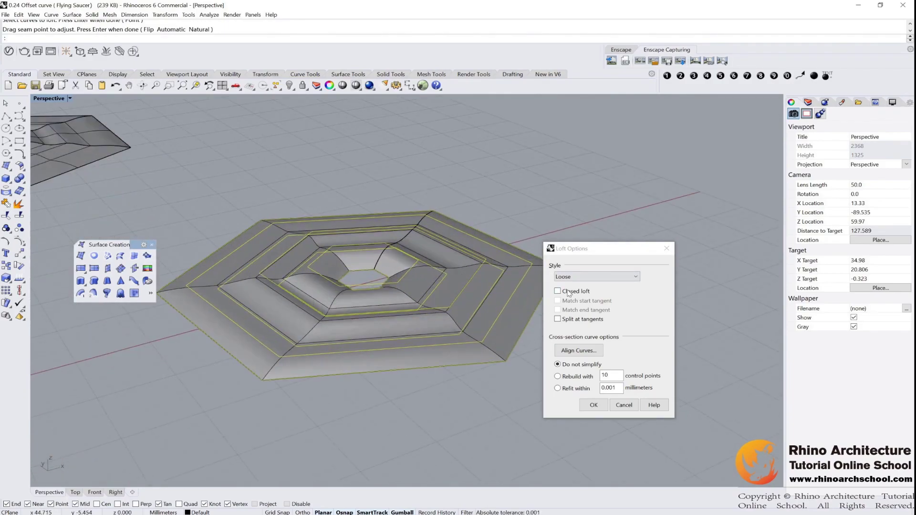
Step: Try the Closed loft option on the hexagonal surface, inspect its preview and switch the option off again
left_click(569, 293)
right_click_drag(505, 249, 396, 248)
scroll(382, 201, "up", 5)
scroll(334, 191, "down", 4)
scroll(479, 251, "up", 5)
scroll(548, 191, "up", 4)
scroll(496, 177, "down", 6)
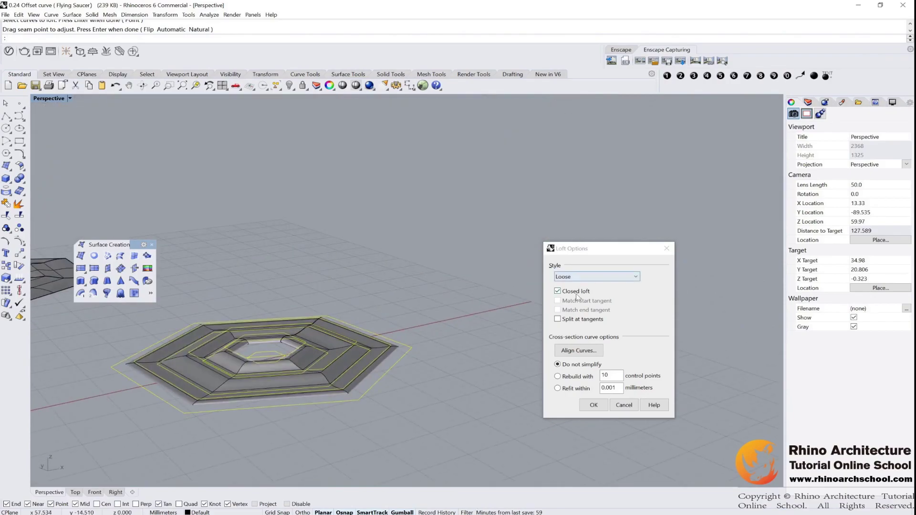
left_click(578, 295)
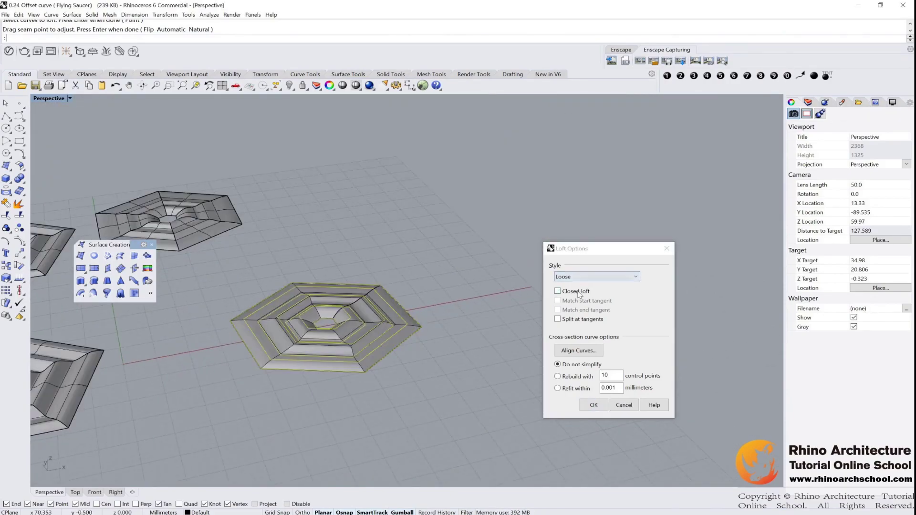
Step: Create the hexagonal loft with the current options and bring all the saucer surfaces into view
left_click(593, 406)
scroll(400, 350, "down", 4)
right_click_drag(399, 349, 504, 332, "shift")
right_click_drag(442, 315, 538, 368)
Step: Select the source hexagon curves, not the polysurface, of the new lofted hexagonal saucer
left_click(570, 365)
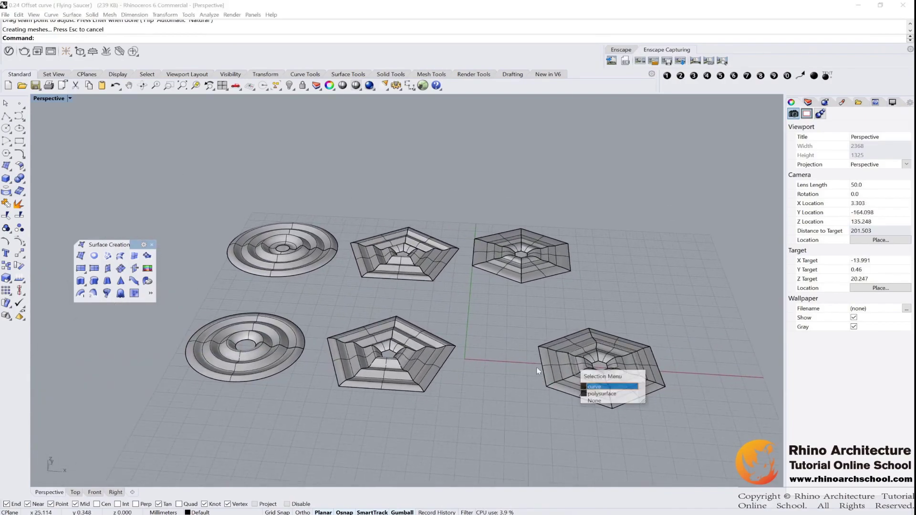
left_click(605, 386)
left_click(562, 342)
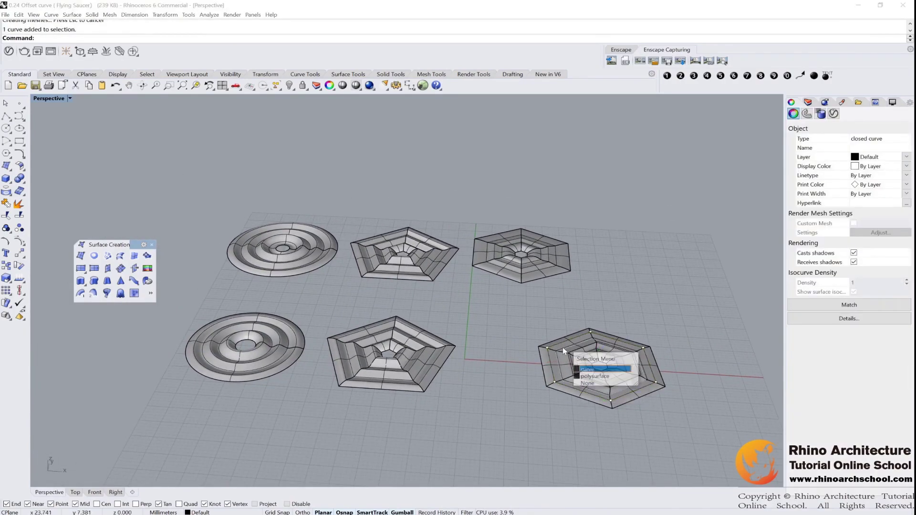
left_click(528, 339)
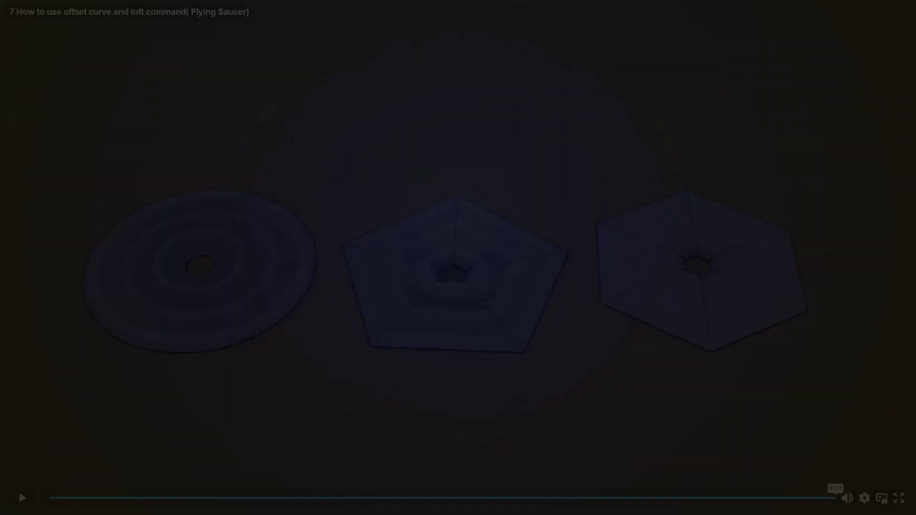